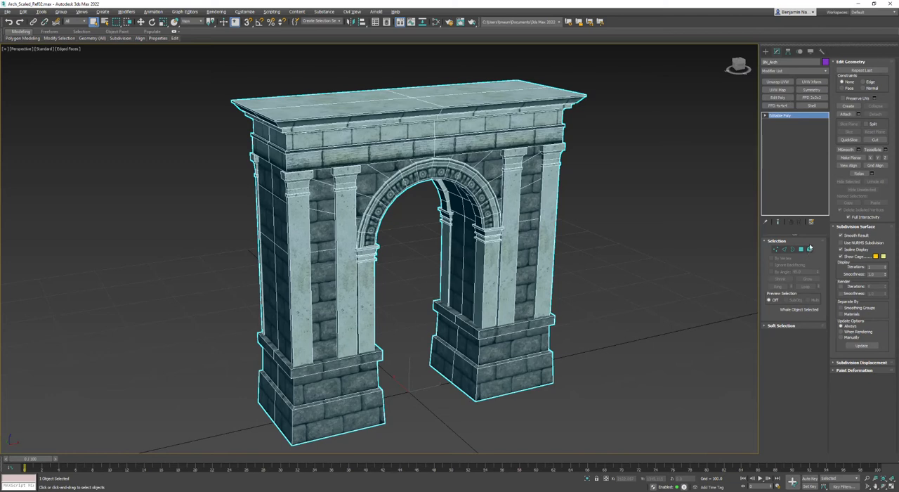
# Select the whole arch at element level to inspect its smoothing groups, and return to object level
pyautogui.click(642, 75)
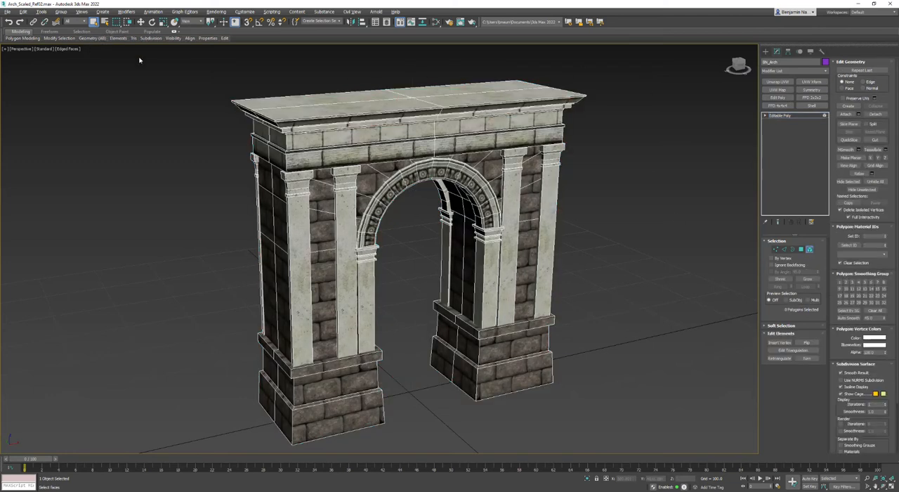
pyautogui.click(414, 193)
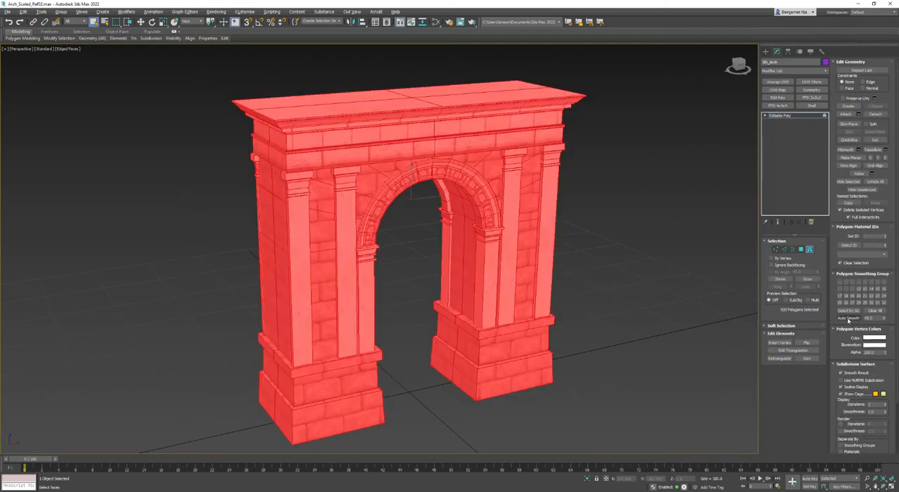
pyautogui.click(689, 339)
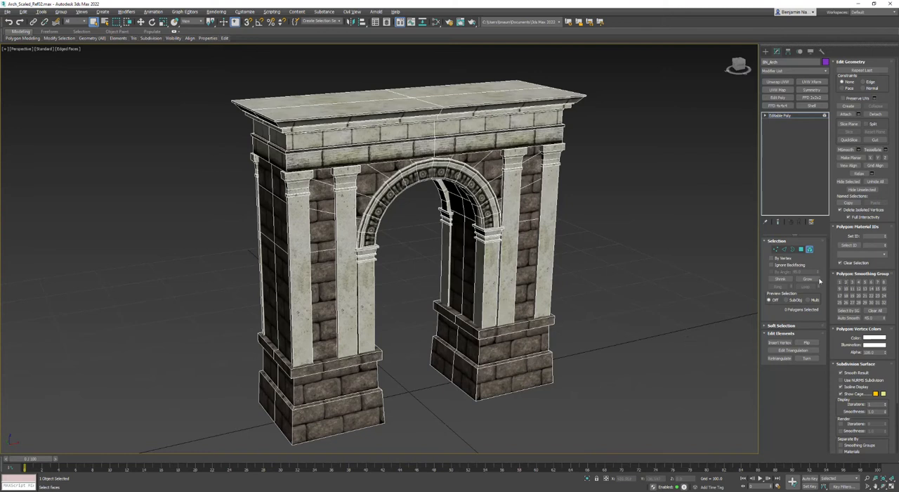
pyautogui.click(784, 115)
# Try an Unwrap UVW modifier with the UVs moved to map channel 2, and remove the modifier from the arch
pyautogui.click(776, 82)
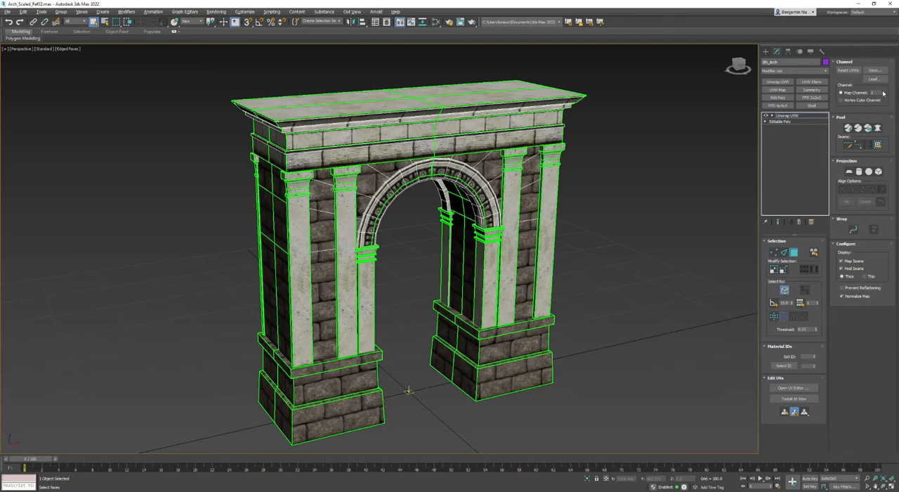
pyautogui.click(883, 92)
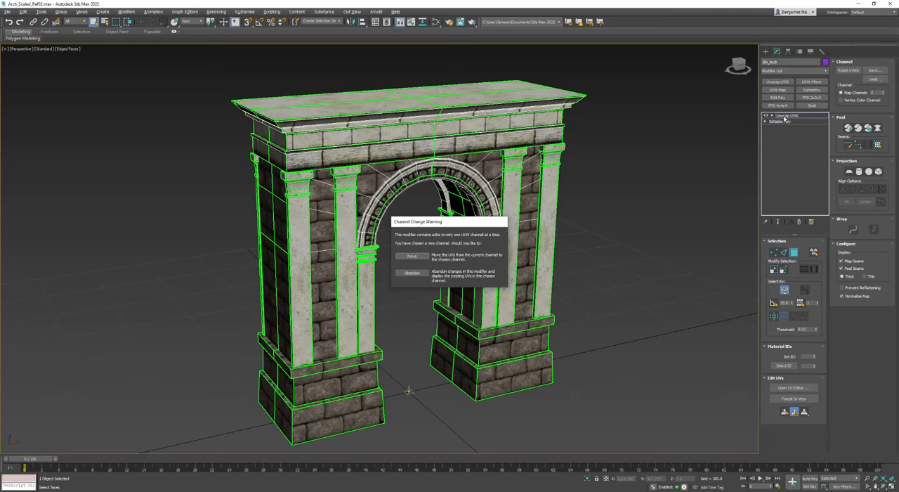
pyautogui.click(412, 256)
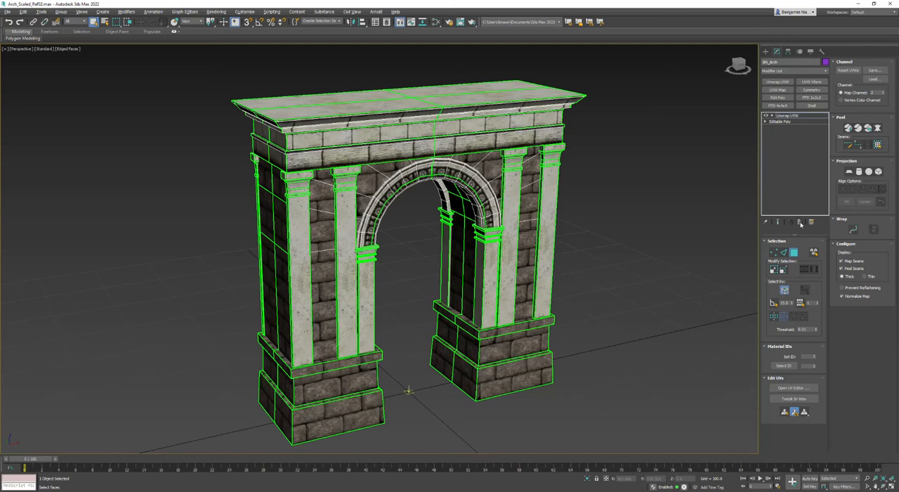
pyautogui.click(799, 222)
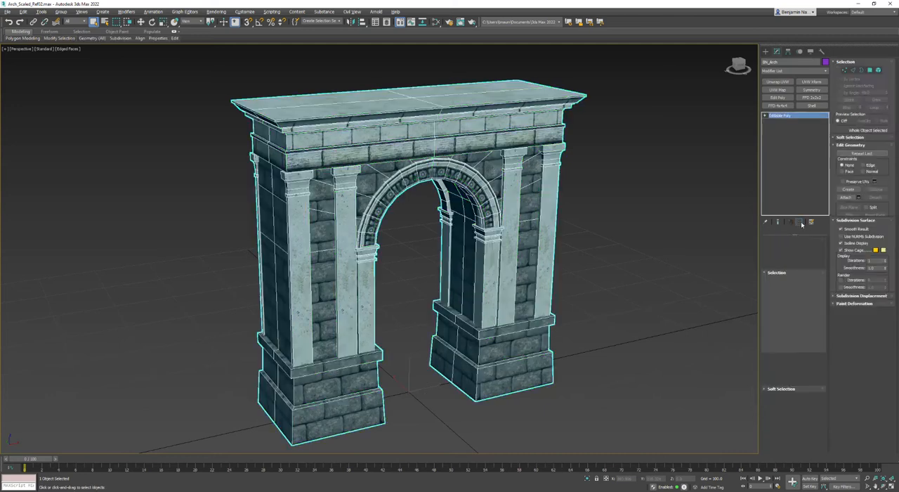
# Apply an Unwrap UVW modifier to the arch and collapse it back into an Editable Poly
pyautogui.rightClick(493, 179)
pyautogui.click(587, 256)
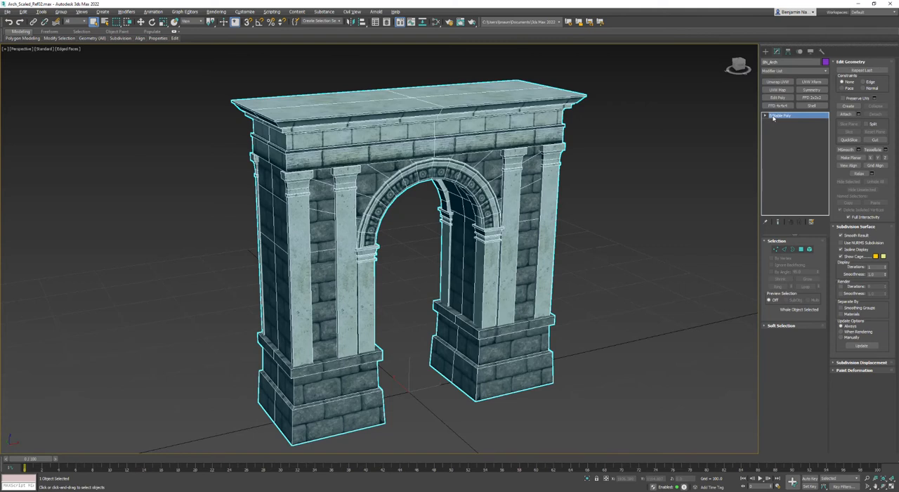
pyautogui.click(778, 81)
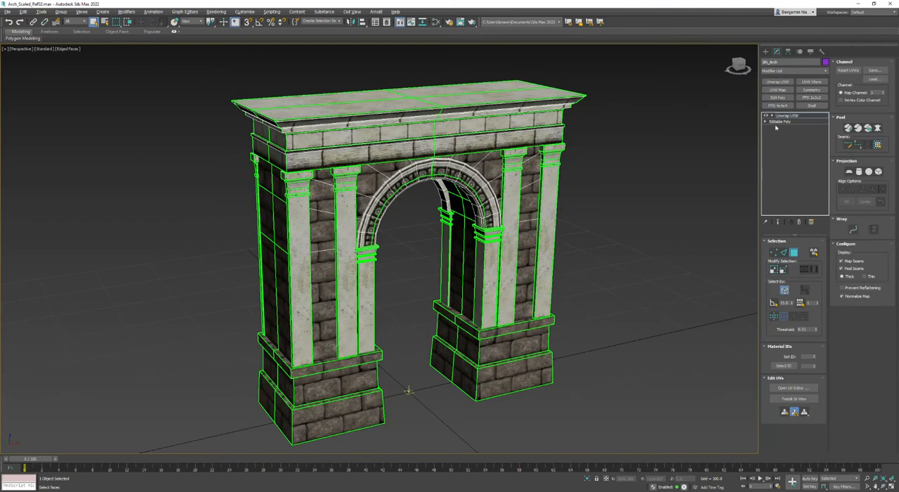
pyautogui.rightClick(778, 118)
pyautogui.click(801, 176)
pyautogui.click(482, 278)
pyautogui.rightClick(511, 162)
pyautogui.moveTo(534, 238)
pyautogui.click(597, 241)
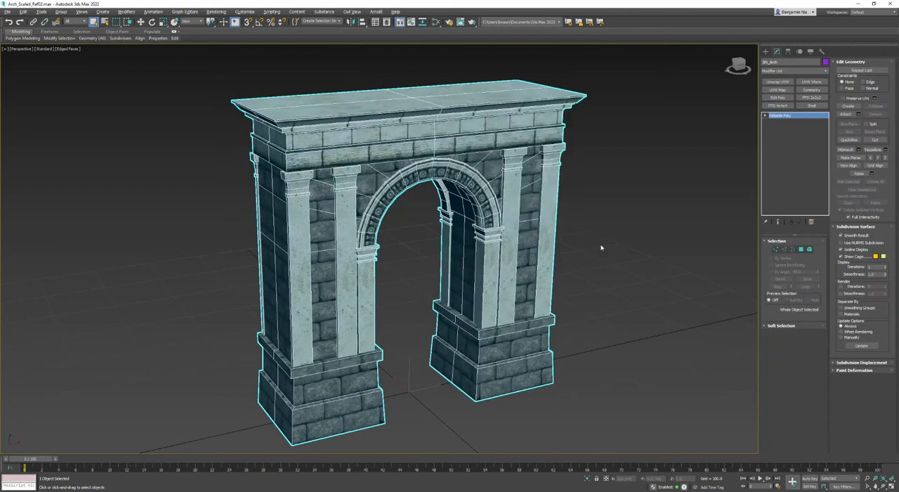
# Add an Unwrap UVW modifier to the arch and show its existing UVs in an enlarged UV editor beside the model
pyautogui.click(778, 82)
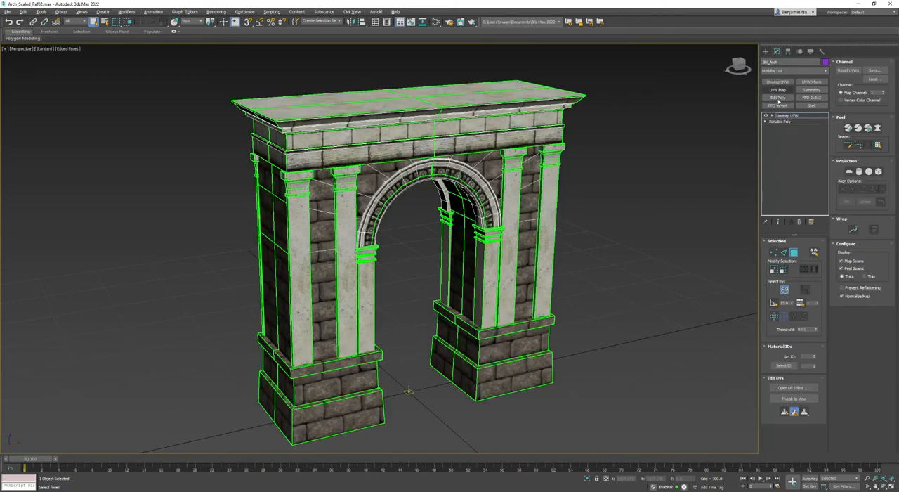
pyautogui.click(794, 388)
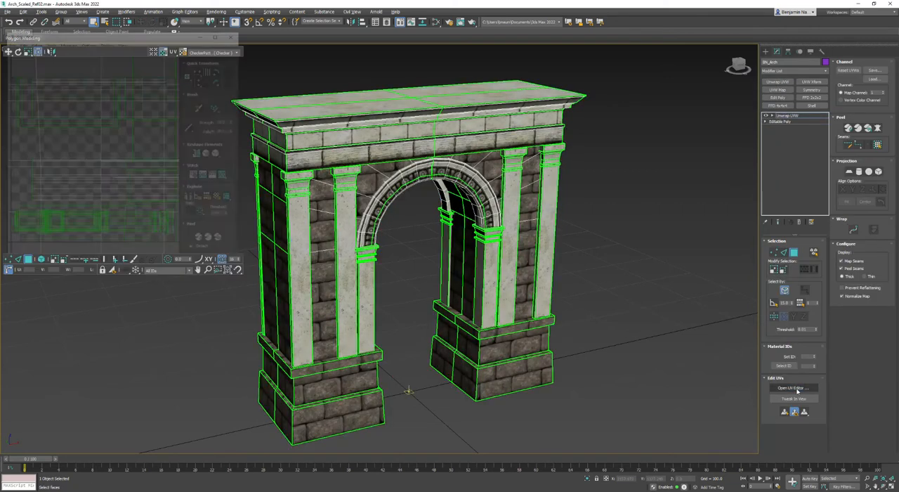
pyautogui.moveTo(242, 275); pyautogui.dragTo(445, 414)
pyautogui.scroll(5, 311, 297)
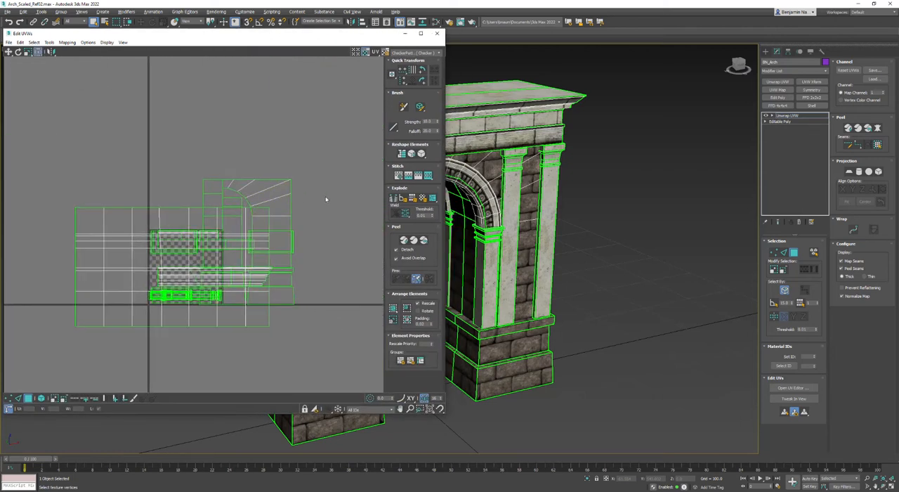
pyautogui.keyDown('alt'); pyautogui.moveTo(506, 236); pyautogui.dragTo(635, 242, button='middle'); pyautogui.keyUp('alt')
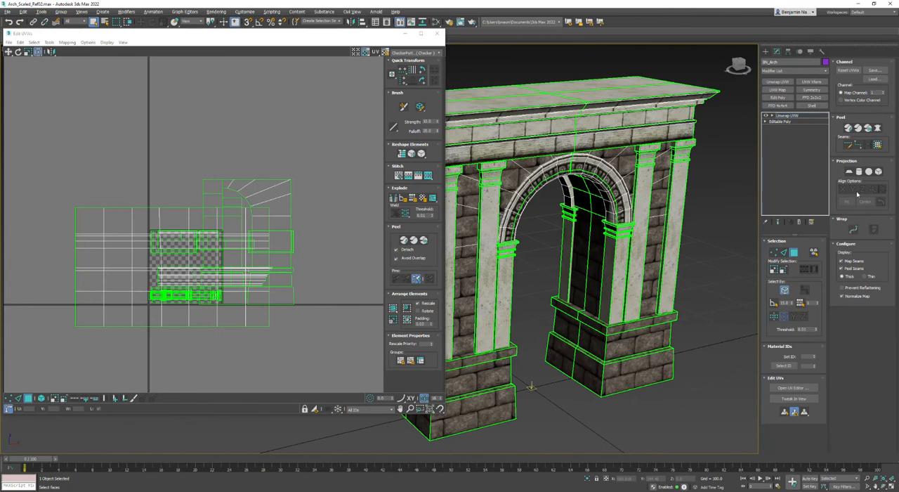
# Switch the unwrap to map channel 2, abandoning the current channel's changes
pyautogui.click(884, 92)
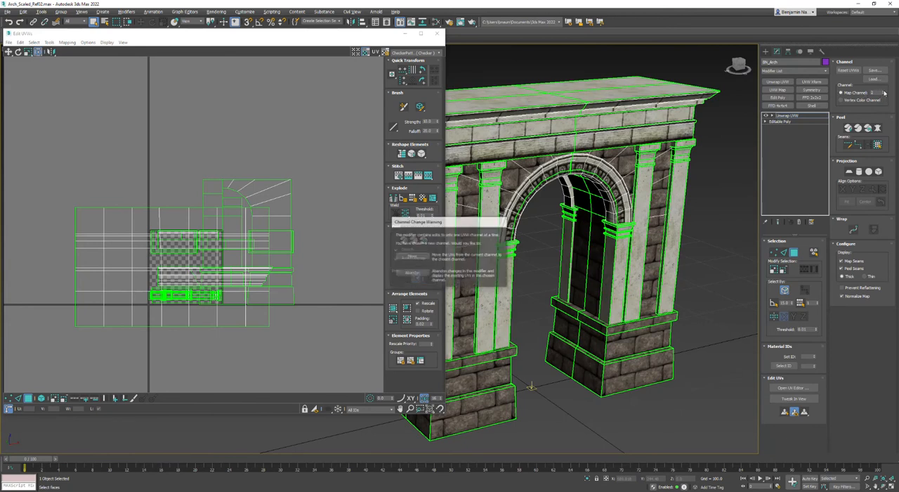
pyautogui.moveTo(466, 217); pyautogui.dragTo(632, 187)
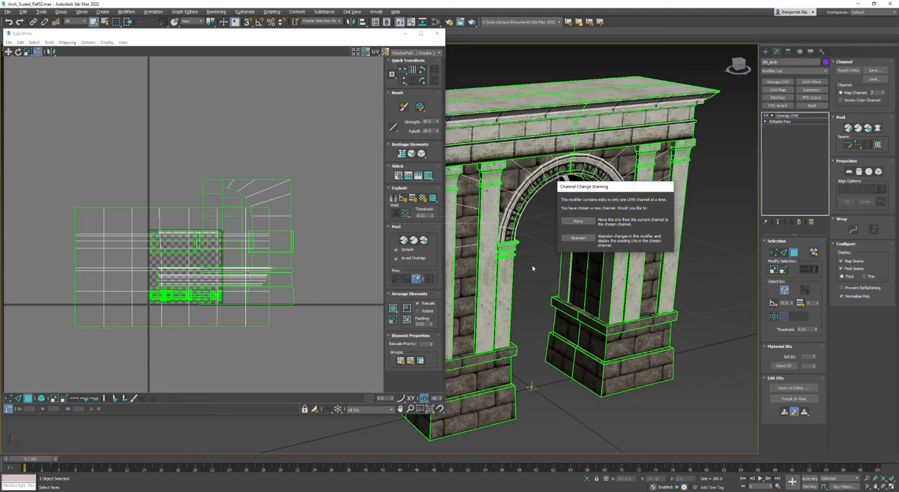
pyautogui.click(577, 238)
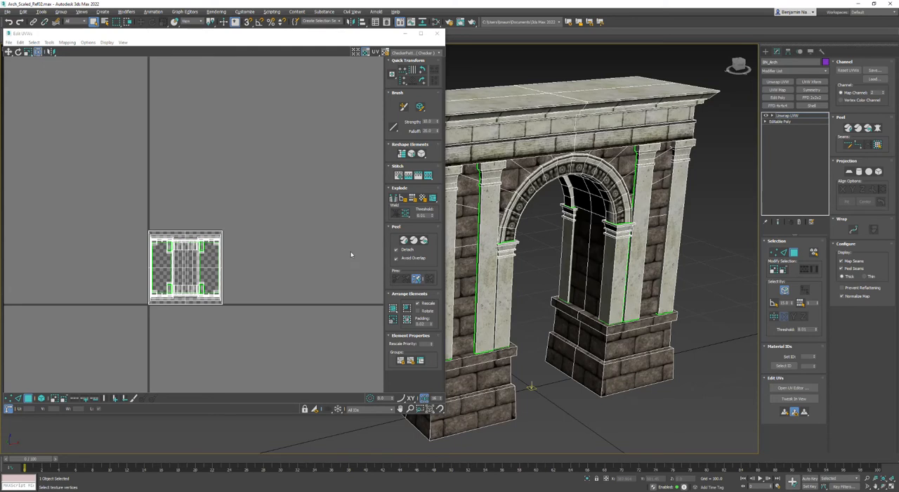
# Flatten-map the arch's channel 2 UVs with the preset options and hide the checker background
pyautogui.click(67, 42)
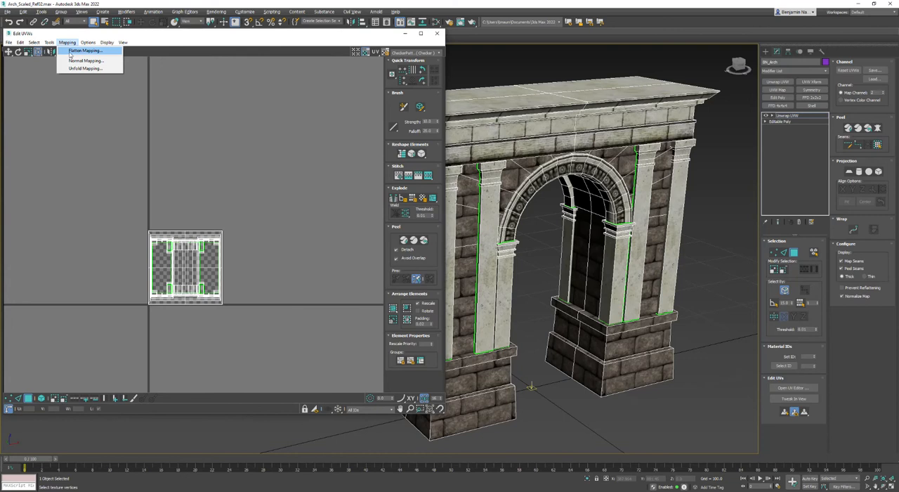
pyautogui.click(70, 52)
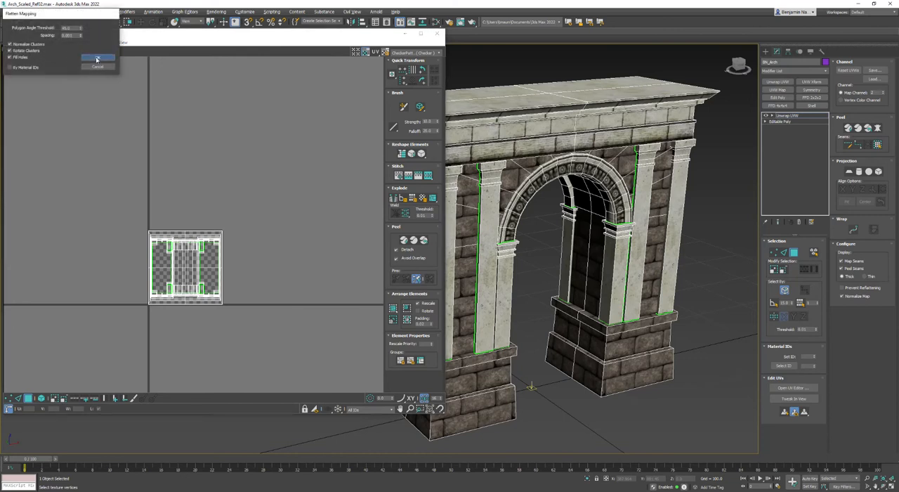
pyautogui.click(97, 59)
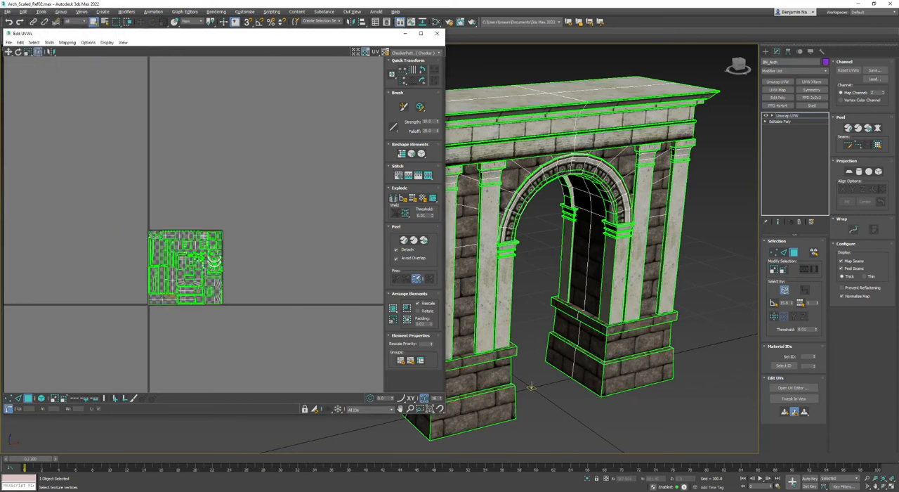
pyautogui.scroll(4, 323, 224)
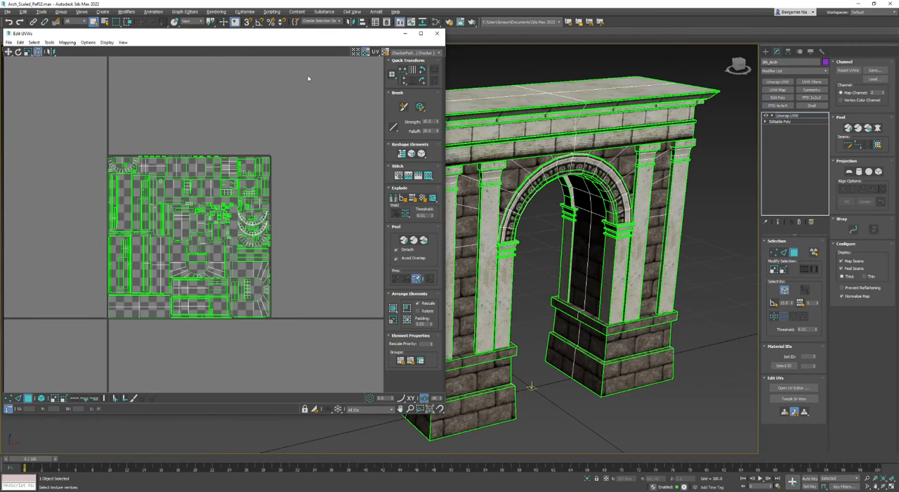
pyautogui.click(365, 53)
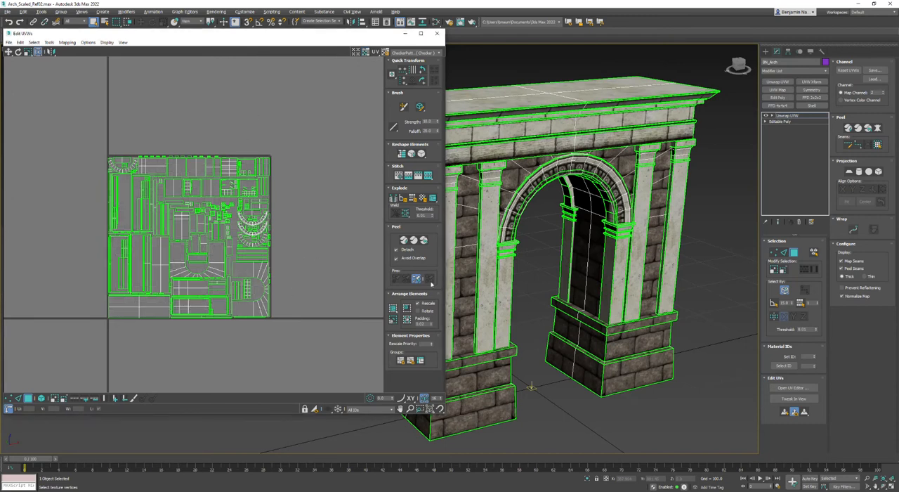
# Try different packing methods on the flattened UV islands, finishing with Pack Custom and a padding of 0.005
pyautogui.click(393, 308)
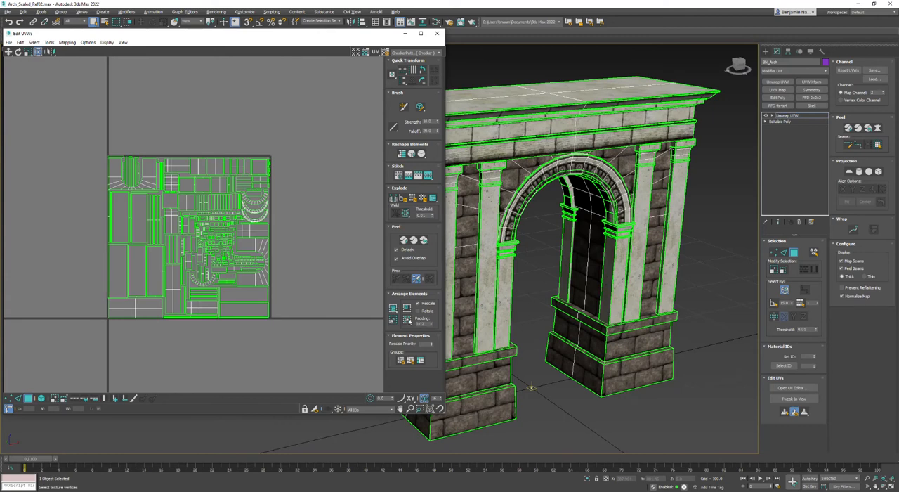
pyautogui.click(406, 319)
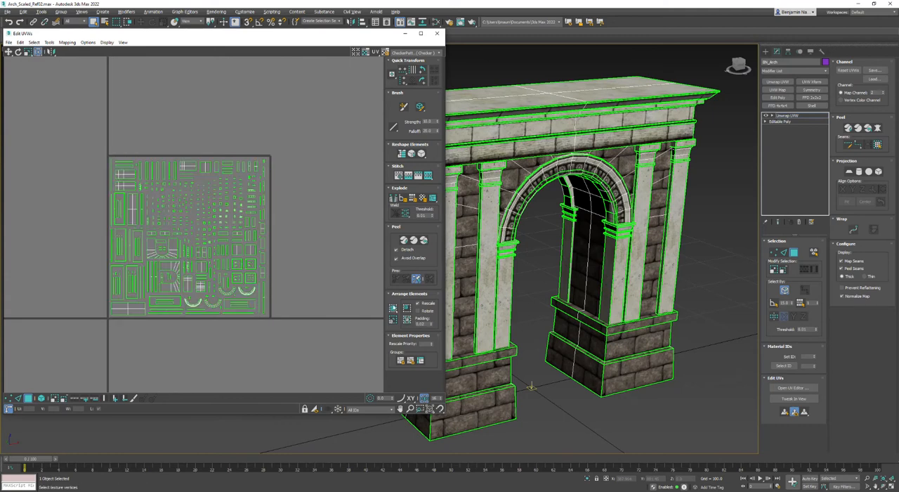
pyautogui.click(393, 307)
pyautogui.rightClick(431, 325)
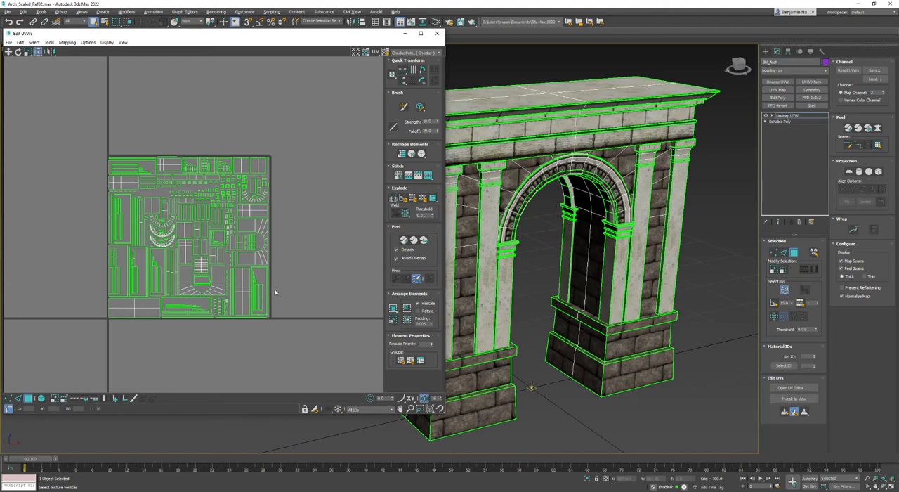
# Convert the arch to an Editable Poly to bake in the flattened channel 2 UVs
pyautogui.moveTo(320, 144); pyautogui.dragTo(86, 391)
pyautogui.click(329, 203)
pyautogui.rightClick(534, 129)
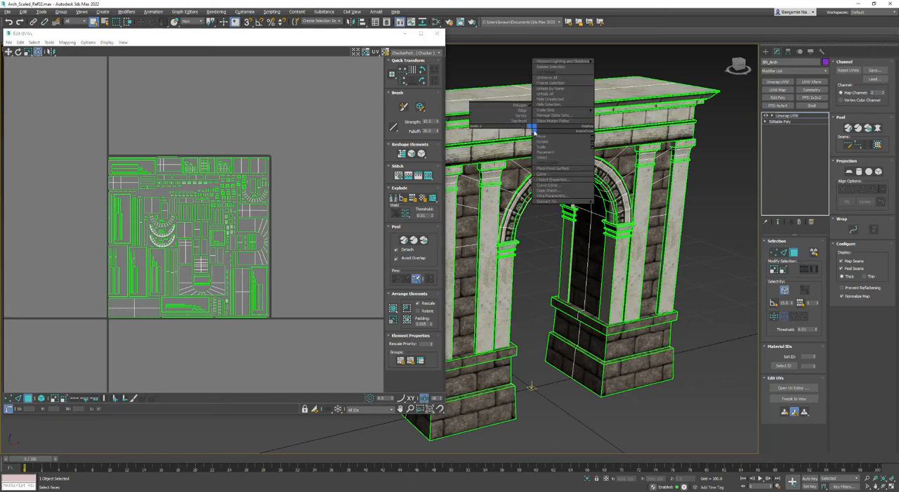
pyautogui.moveTo(562, 201)
pyautogui.click(622, 206)
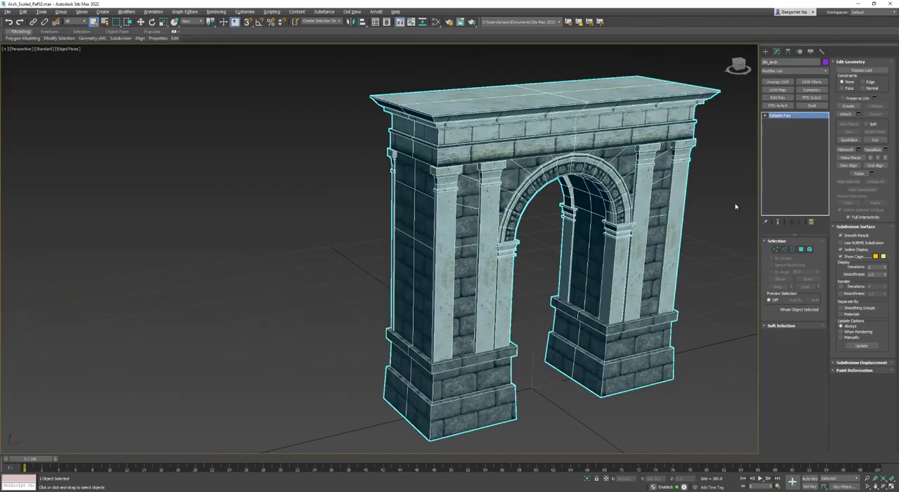
# Apply a new Unwrap UVW modifier to the arch and frame its channel 1 UV layout in an enlarged UV editor
pyautogui.click(774, 83)
pyautogui.click(794, 388)
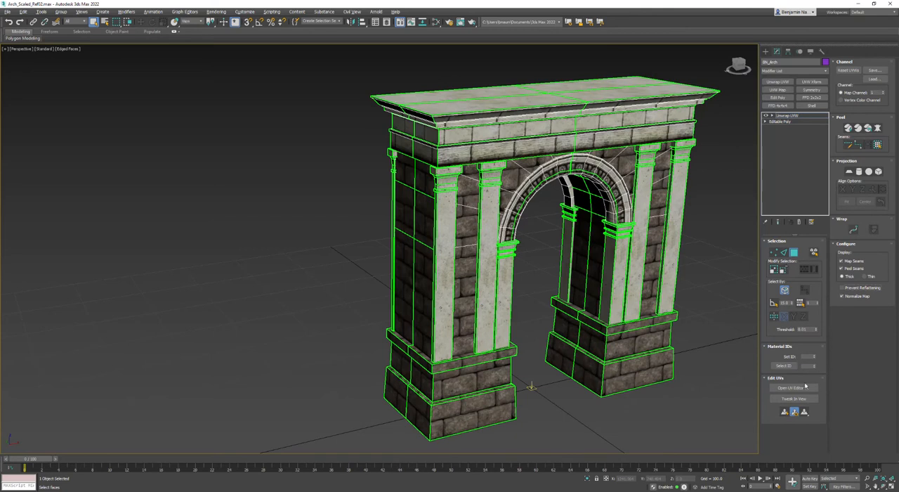
pyautogui.scroll(-3, 148, 249)
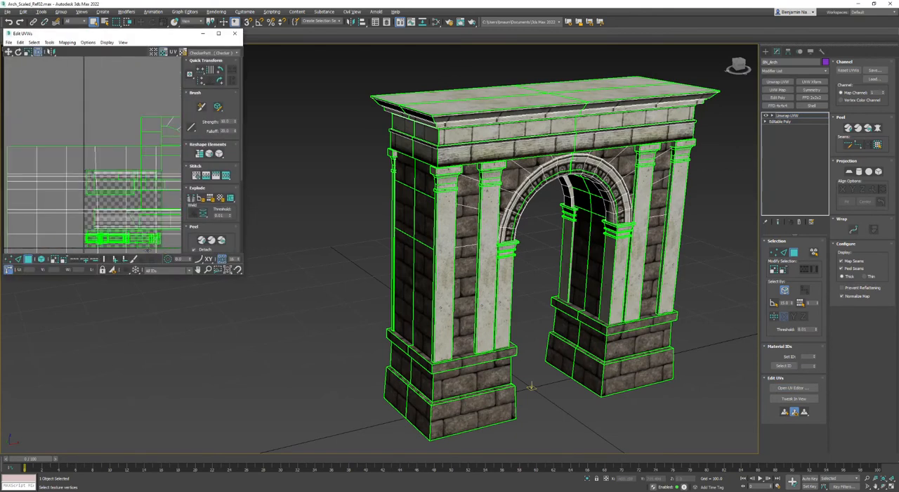
pyautogui.scroll(2, 147, 244)
pyautogui.moveTo(156, 213); pyautogui.dragTo(100, 192, button='middle')
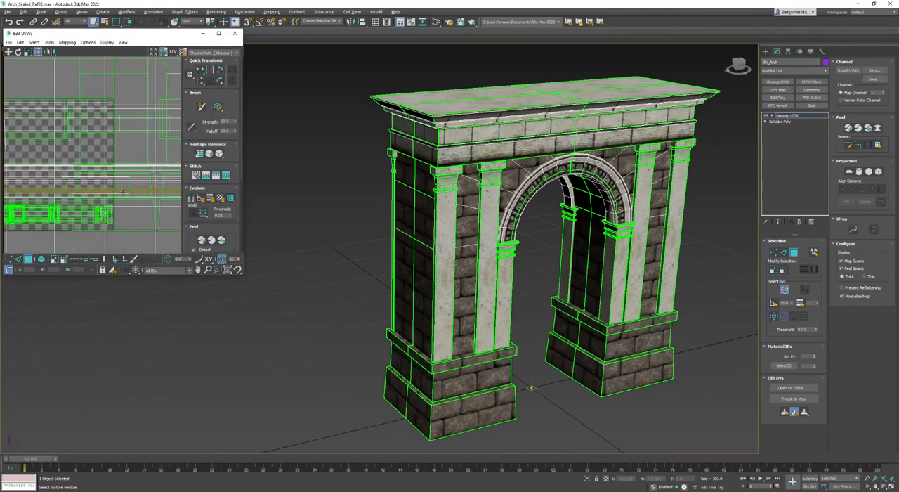
pyautogui.moveTo(244, 277); pyautogui.dragTo(328, 402)
pyautogui.scroll(-3, 223, 359)
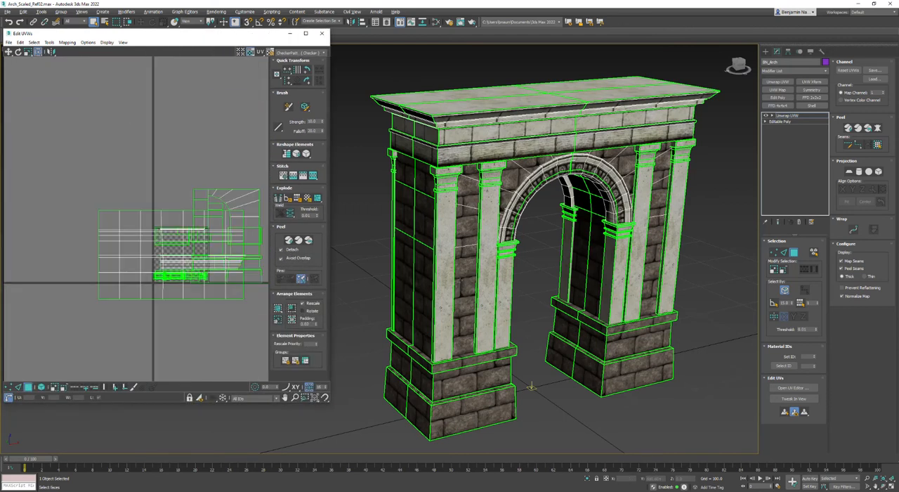
# Move the existing channel 1 UVs into map channel 2 and arrange them inside the UV tile with Pack Custom
pyautogui.click(883, 92)
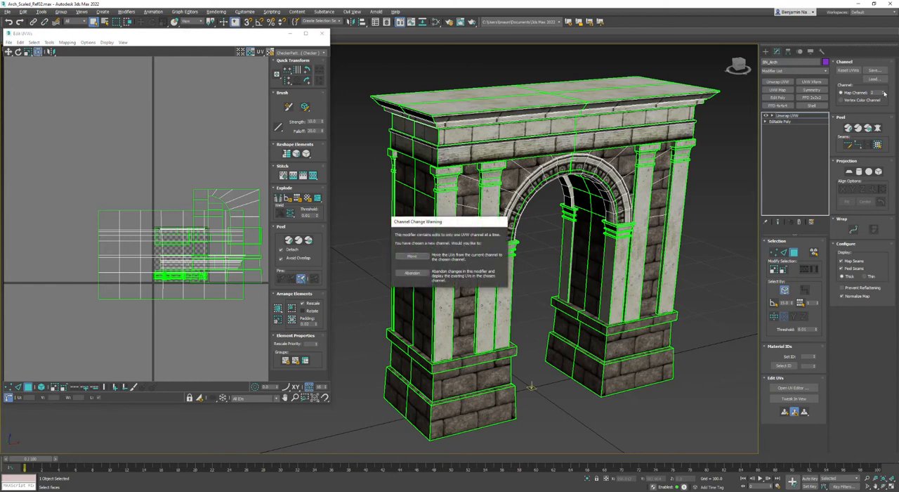
pyautogui.click(403, 256)
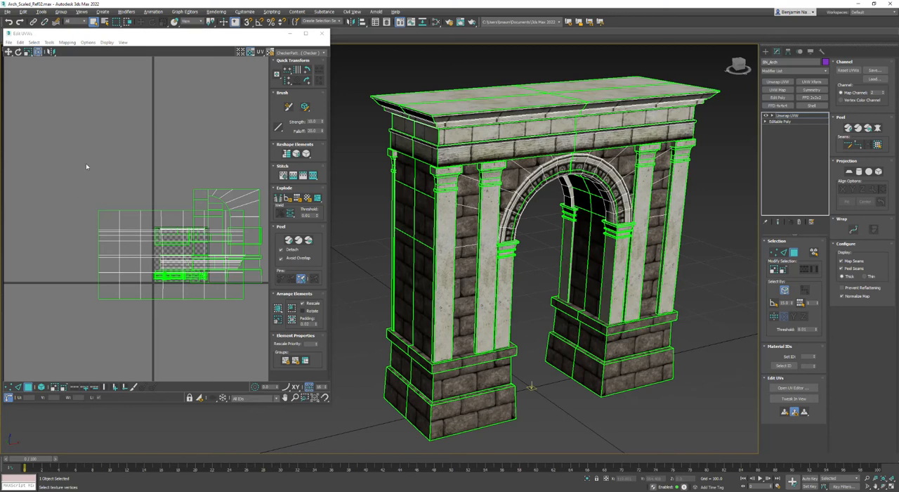
pyautogui.click(278, 309)
pyautogui.scroll(4, 166, 252)
pyautogui.moveTo(166, 250); pyautogui.dragTo(42, 241, button='middle')
pyautogui.scroll(2, 43, 241)
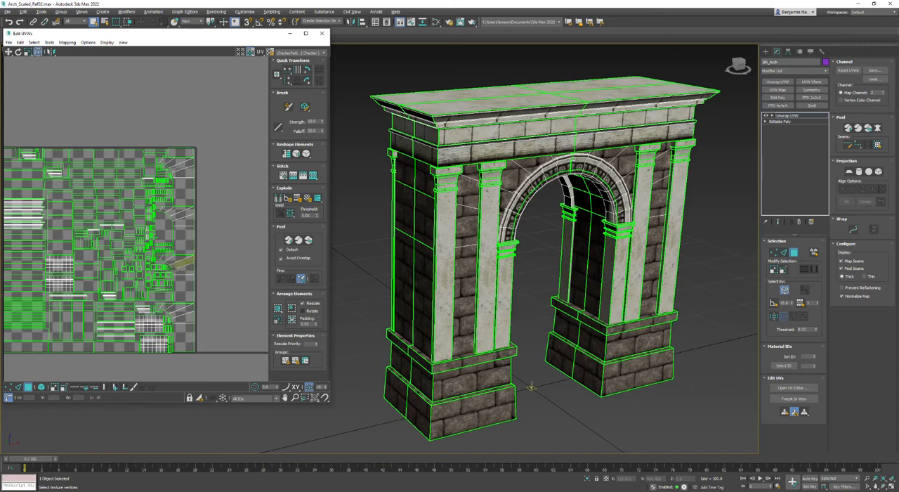
# Pick a face on the arch ring to locate it in the packed UV layout, and clear the selection
pyautogui.click(590, 167)
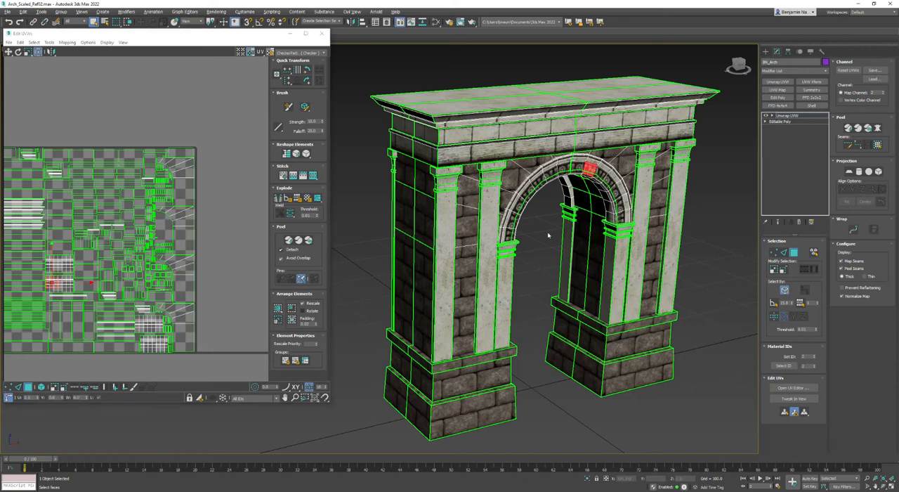
pyautogui.click(532, 386)
pyautogui.moveTo(99, 231); pyautogui.dragTo(144, 208, button='middle')
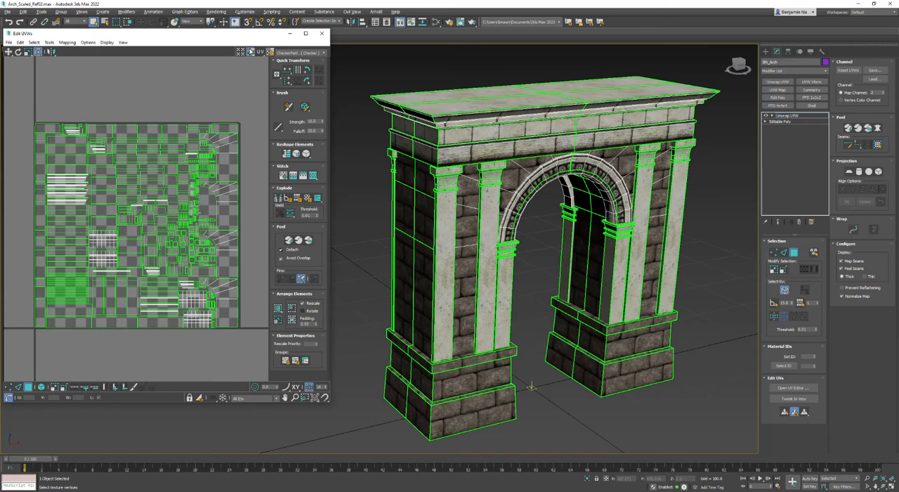
# With the checker background hidden, select all inverted faces in the arch's UV layout, break them loose and mirror them
pyautogui.click(250, 52)
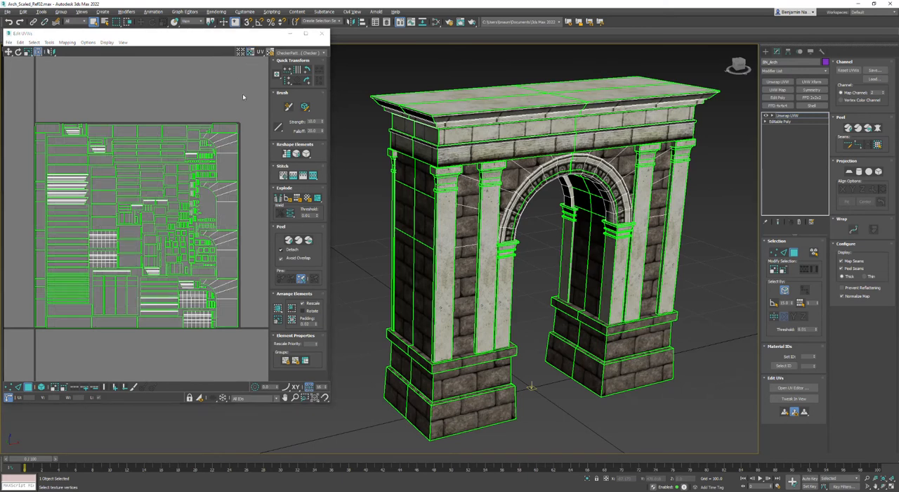
pyautogui.click(61, 83)
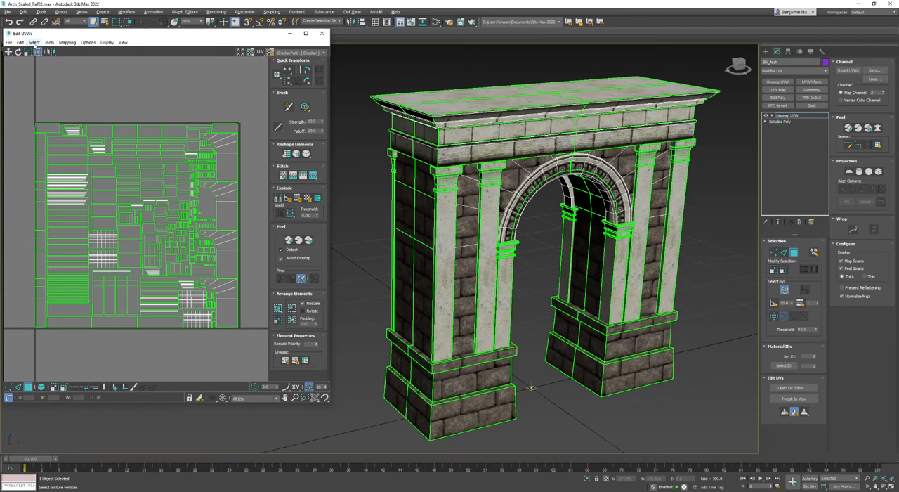
pyautogui.click(34, 43)
pyautogui.click(57, 96)
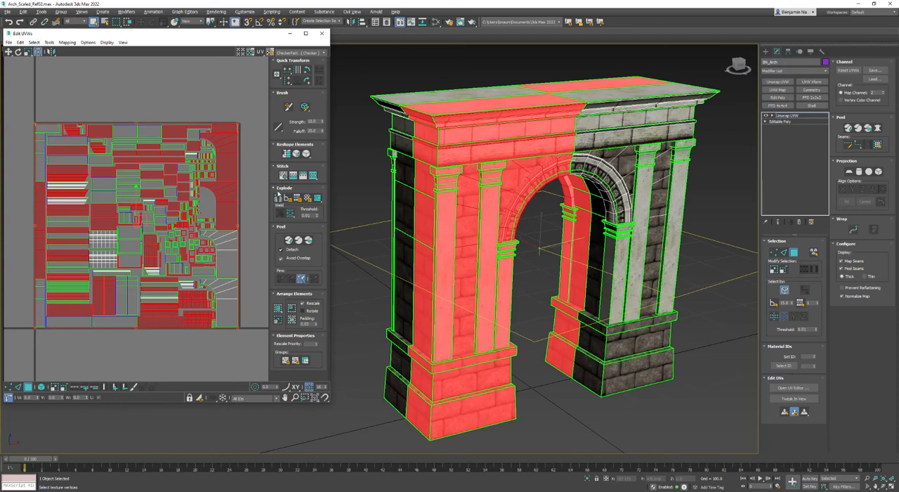
pyautogui.click(278, 198)
pyautogui.click(50, 52)
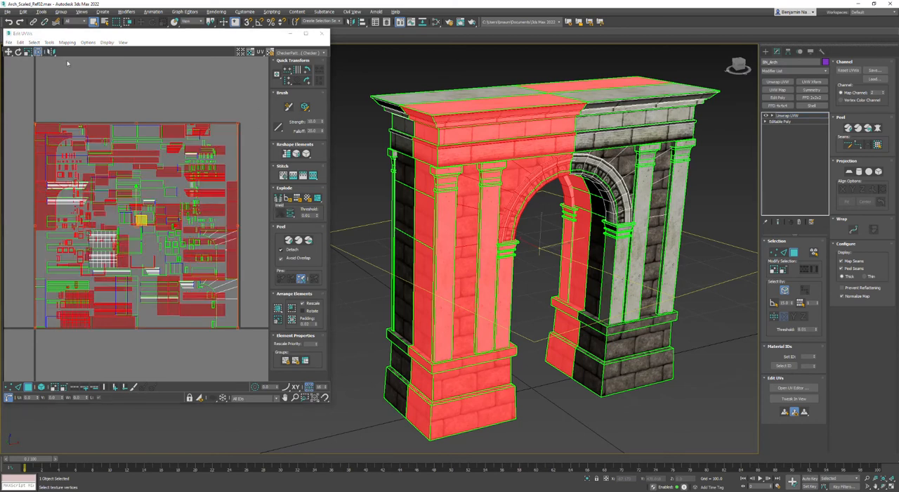
# Repack the arch's UV shells inside the tile, then set the padding to 0.005 and pack them again
pyautogui.click(140, 77)
pyautogui.click(278, 309)
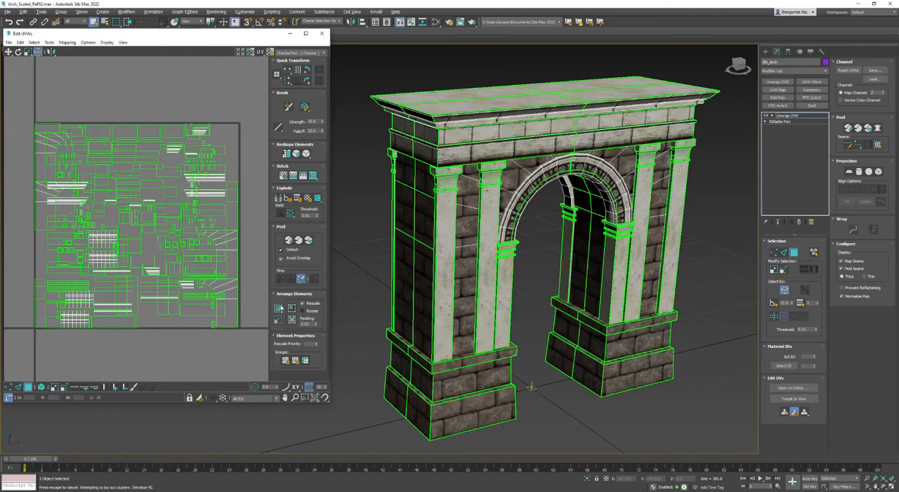
pyautogui.hotkey('ctrl', 'a')
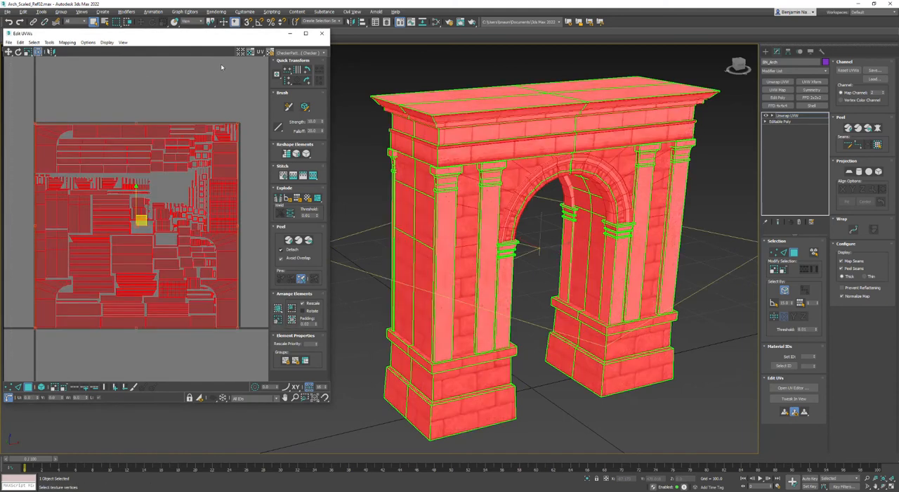
pyautogui.click(256, 351)
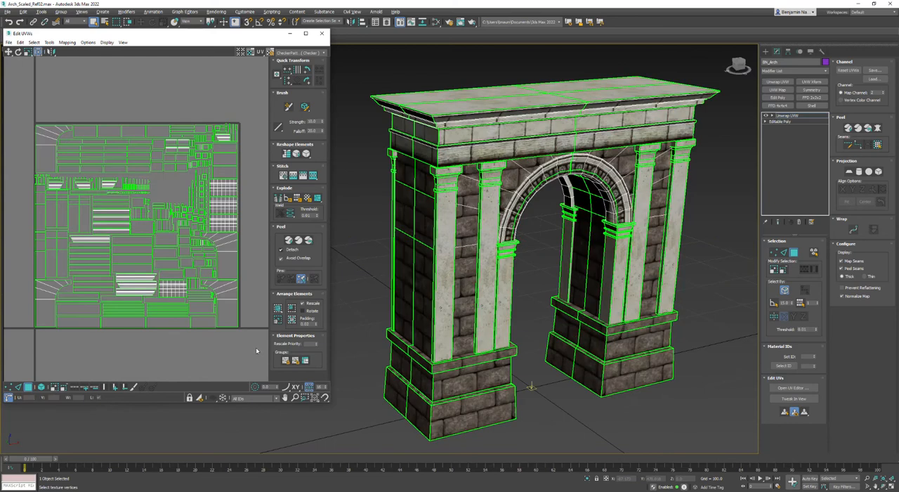
pyautogui.moveTo(314, 325); pyautogui.dragTo(311, 322)
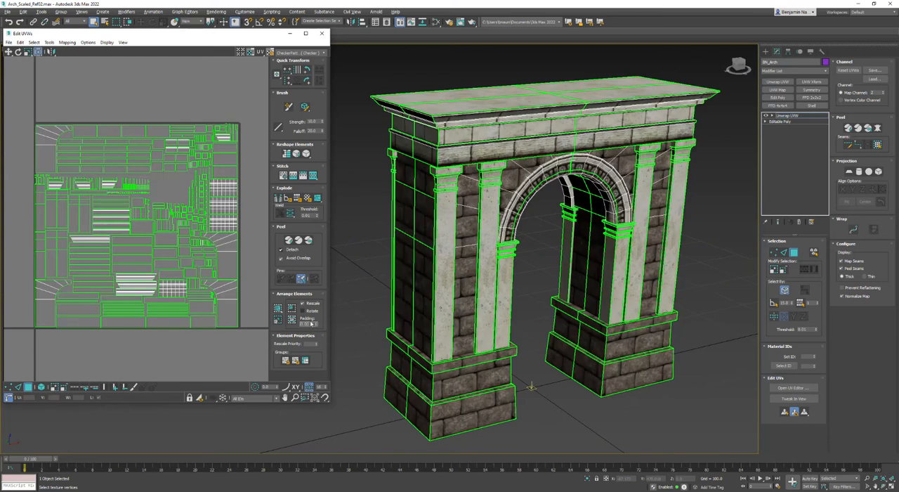
pyautogui.click(291, 320)
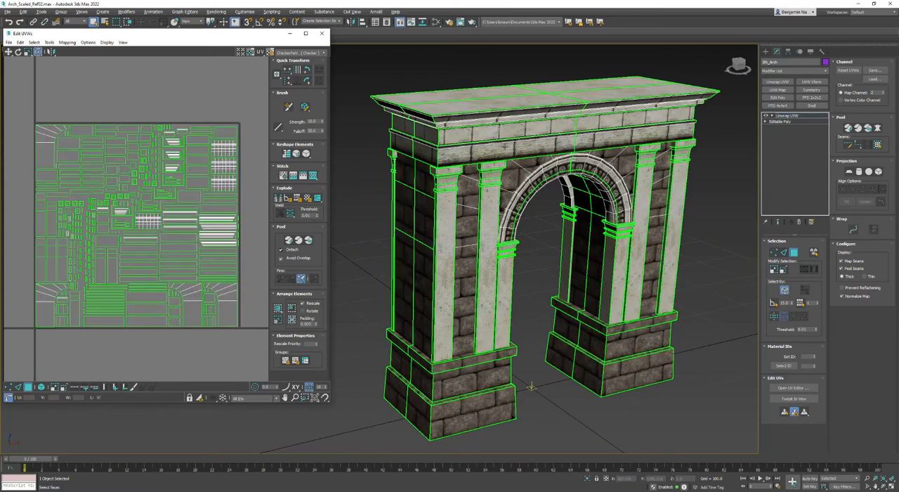
# Convert the arch to an Editable Poly to bake in the repacked channel 2 UVs
pyautogui.rightClick(507, 92)
pyautogui.moveTo(526, 166)
pyautogui.click(593, 171)
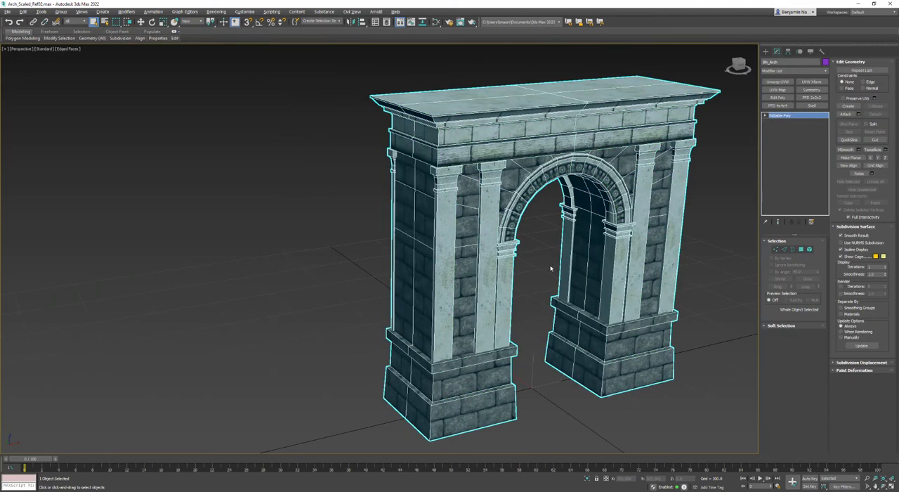
# Apply a fresh Unwrap UVW modifier to the arch and open its channel 1 UVs in an enlarged UV editor
pyautogui.keyDown('alt'); pyautogui.moveTo(550, 268); pyautogui.dragTo(594, 244, button='middle'); pyautogui.keyUp('alt')
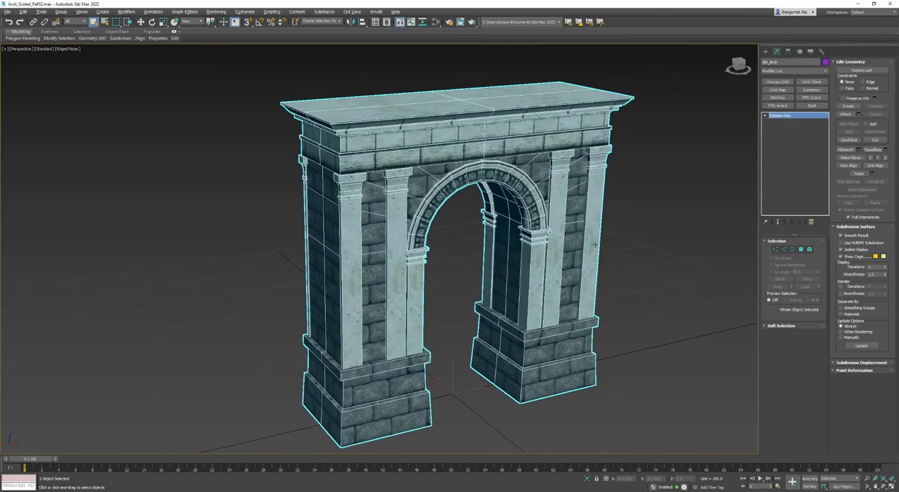
pyautogui.scroll(5, 471, 141)
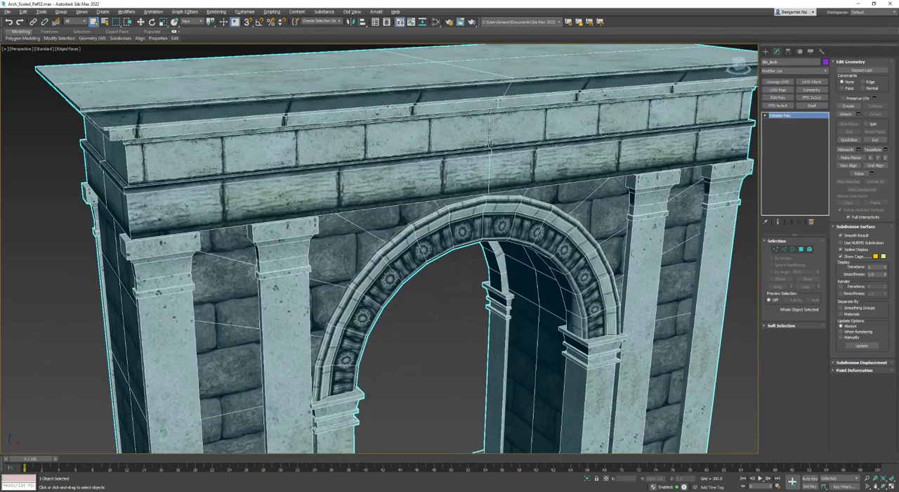
pyautogui.scroll(-4, 490, 174)
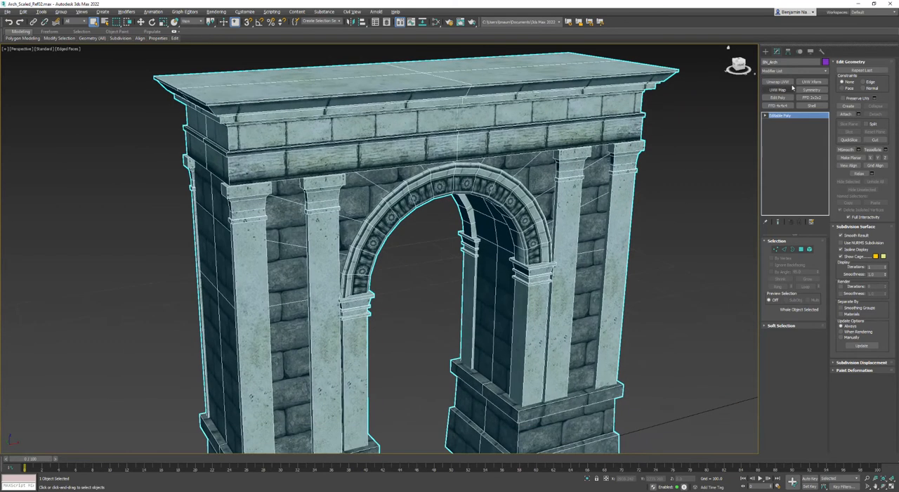
pyautogui.click(778, 81)
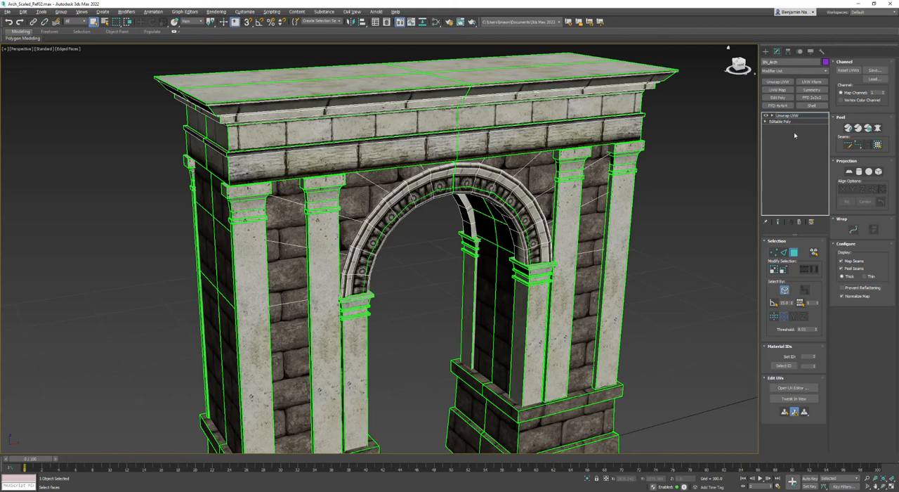
pyautogui.click(791, 388)
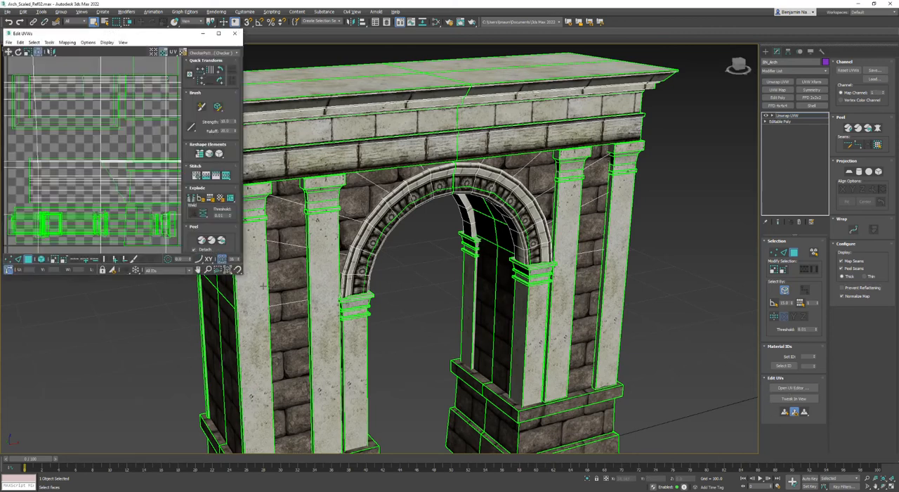
pyautogui.moveTo(244, 277); pyautogui.dragTo(331, 424)
pyautogui.scroll(-5, 445, 366)
pyautogui.moveTo(445, 365); pyautogui.dragTo(497, 341, button='middle')
pyautogui.scroll(4, 498, 341)
# Select the whole carved arch ring by element, display only its polygons, and clear the selection
pyautogui.click(813, 252)
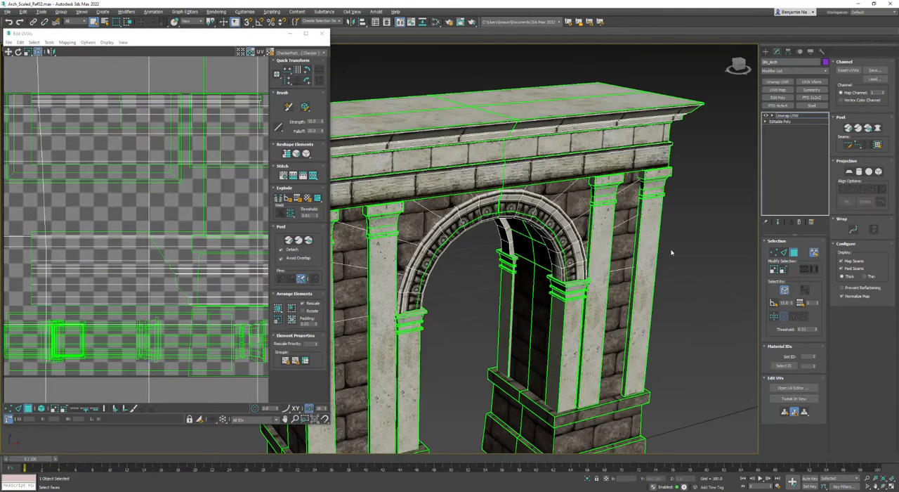
pyautogui.click(529, 199)
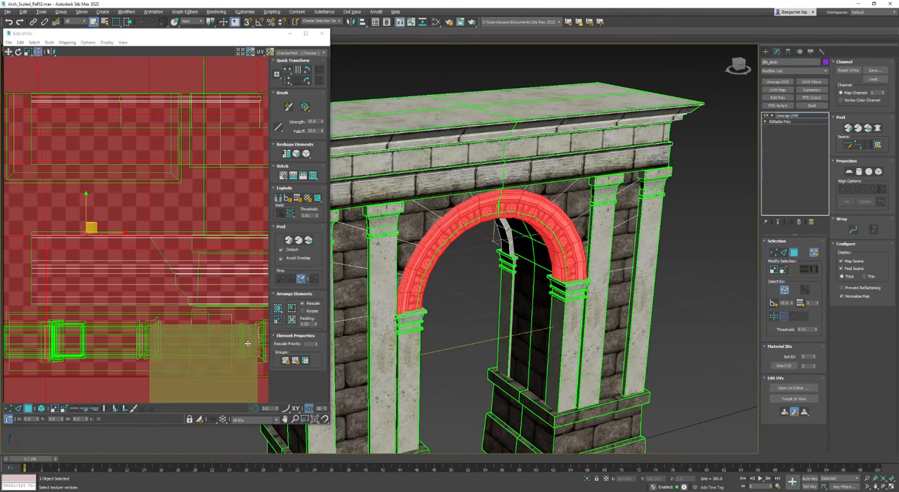
pyautogui.click(200, 419)
pyautogui.scroll(-6, 186, 366)
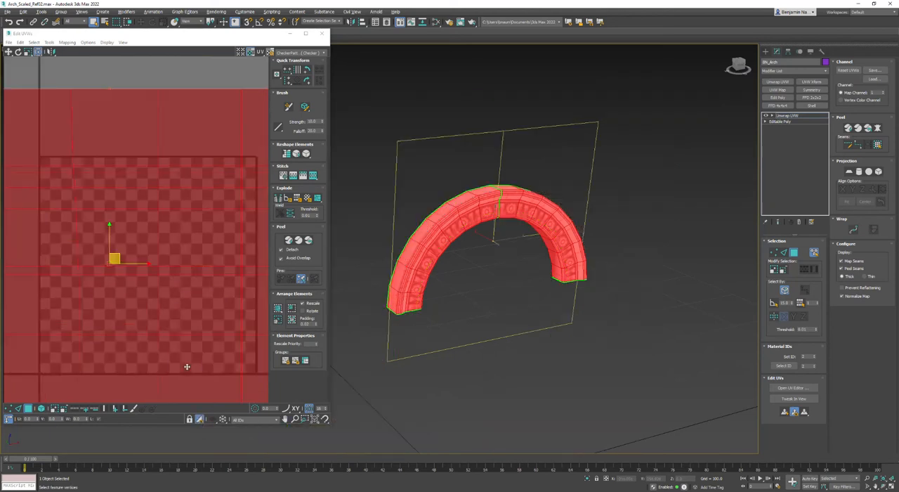
pyautogui.click(211, 279)
pyautogui.moveTo(213, 281); pyautogui.dragTo(185, 168, button='middle')
pyautogui.scroll(-2, 184, 169)
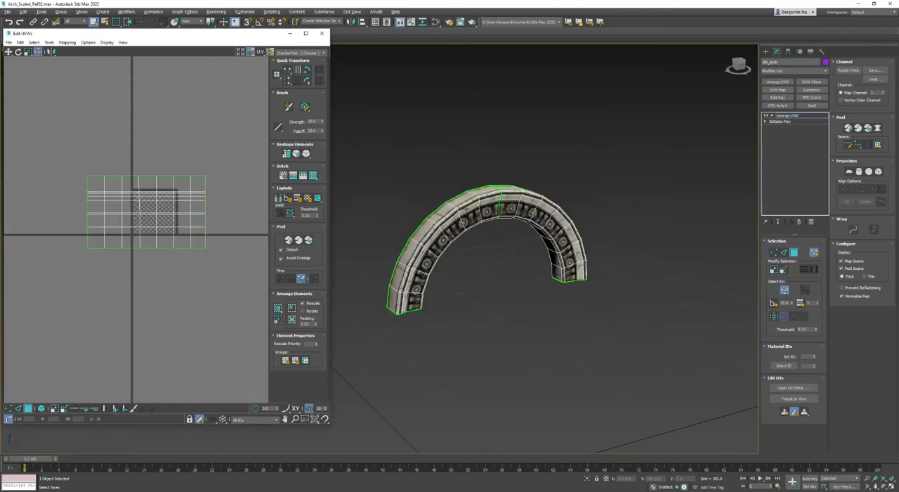
# Select the ring's inverted faces, mirror their UVs and move them sideways clear of the other half
pyautogui.click(33, 42)
pyautogui.click(52, 100)
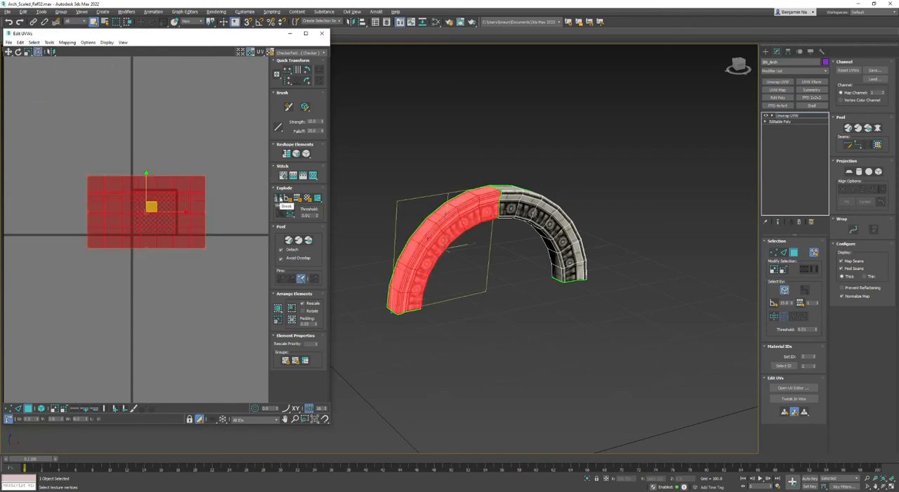
pyautogui.click(51, 52)
pyautogui.moveTo(200, 278); pyautogui.dragTo(252, 303, button='middle')
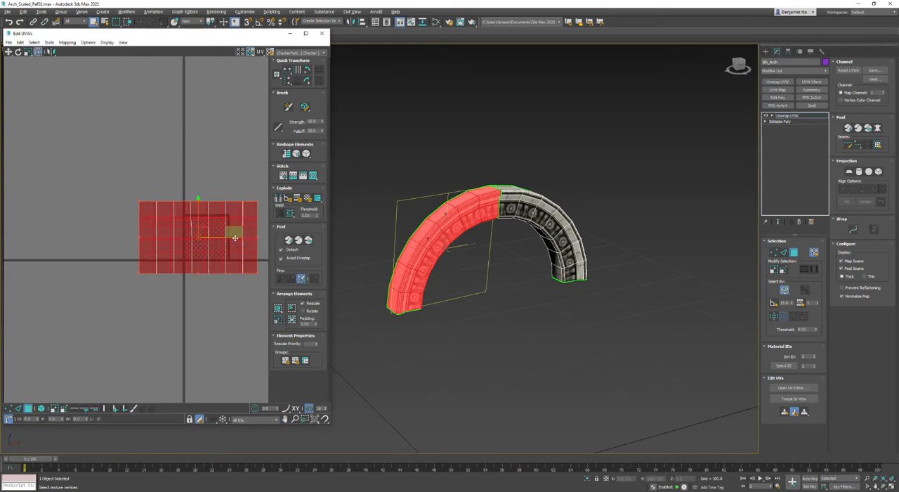
pyautogui.moveTo(237, 238); pyautogui.dragTo(96, 238)
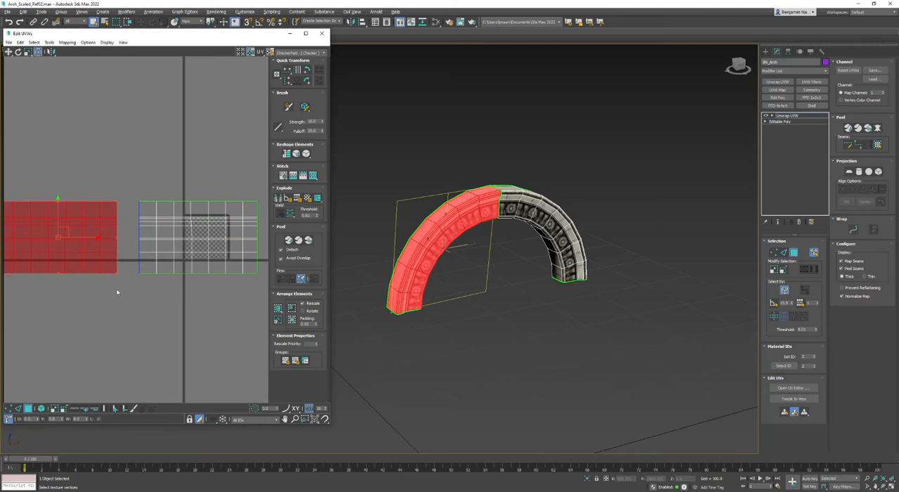
pyautogui.click(738, 297)
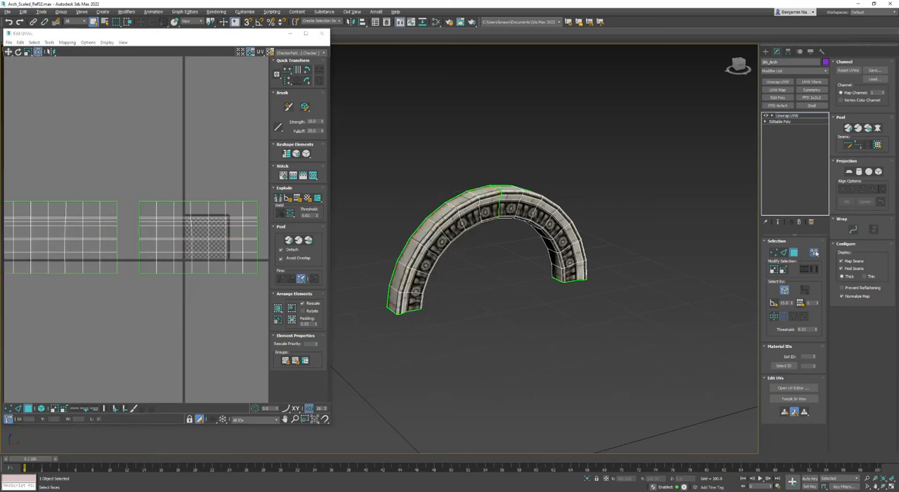
# Turn off element selection, select the seam edge at the ring's crown and join the two UV halves with Stitch Custom
pyautogui.click(813, 252)
pyautogui.scroll(3, 502, 210)
pyautogui.press('2')
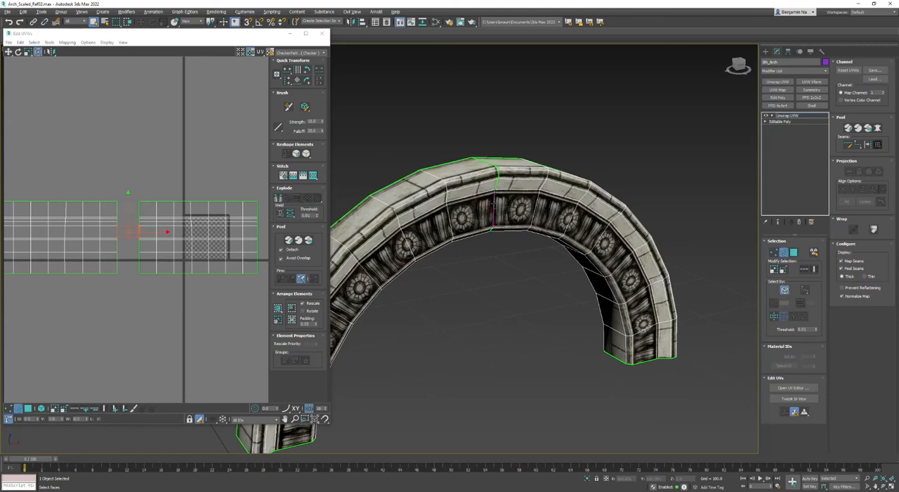
pyautogui.scroll(5, 133, 233)
pyautogui.click(152, 226)
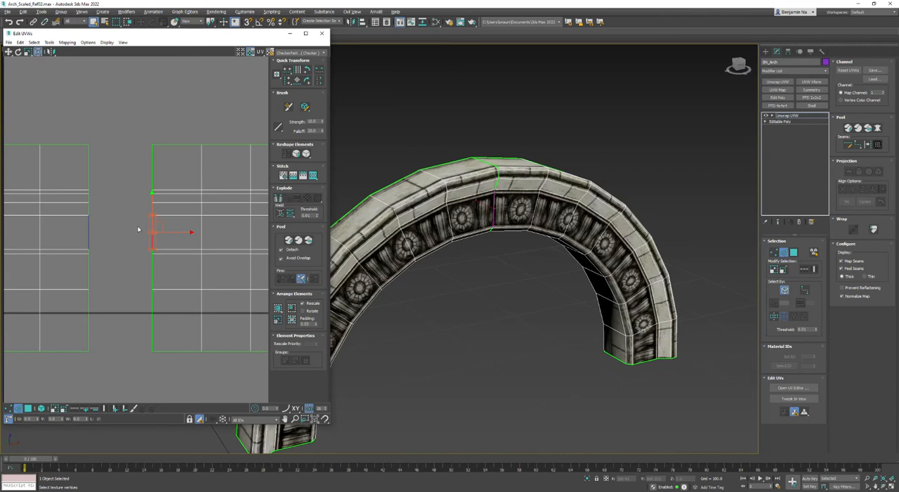
pyautogui.click(313, 176)
pyautogui.scroll(-5, 109, 282)
# Weld all UV vertices along the stitched centre seam and check the texture at the ring's crown
pyautogui.click(93, 360)
pyautogui.scroll(3, 98, 344)
pyautogui.click(8, 408)
pyautogui.moveTo(158, 316); pyautogui.dragTo(133, 164)
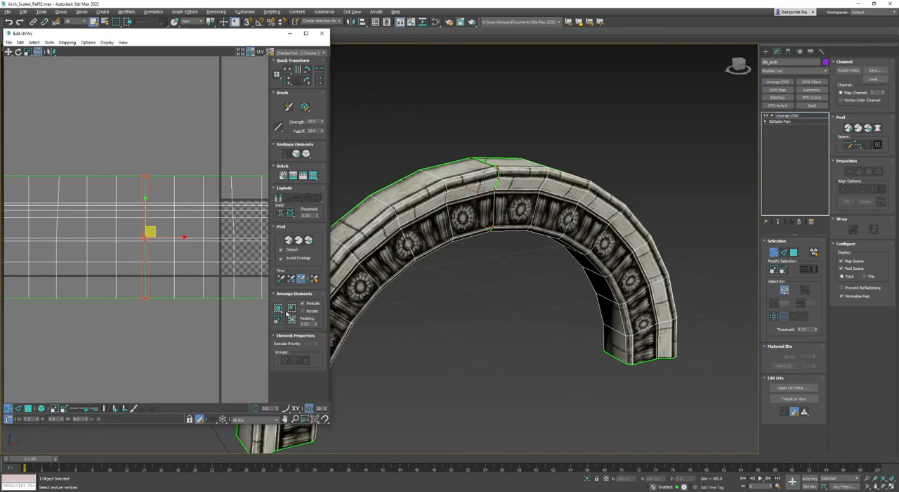
pyautogui.click(289, 214)
pyautogui.click(406, 324)
pyautogui.keyDown('alt'); pyautogui.moveTo(489, 225); pyautogui.dragTo(443, 227, button='middle'); pyautogui.keyUp('alt')
pyautogui.scroll(1, 479, 203)
pyautogui.scroll(-1, 482, 203)
# Show all polygons again, select the carved ring on the arch's opposite side by element, and isolate it with nothing selected
pyautogui.click(199, 418)
pyautogui.moveTo(214, 328); pyautogui.dragTo(148, 313, button='middle')
pyautogui.scroll(-3, 149, 314)
pyautogui.scroll(-4, 412, 377)
pyautogui.keyDown('alt'); pyautogui.moveTo(412, 354); pyautogui.dragTo(458, 290, button='middle'); pyautogui.keyUp('alt')
pyautogui.scroll(4, 458, 291)
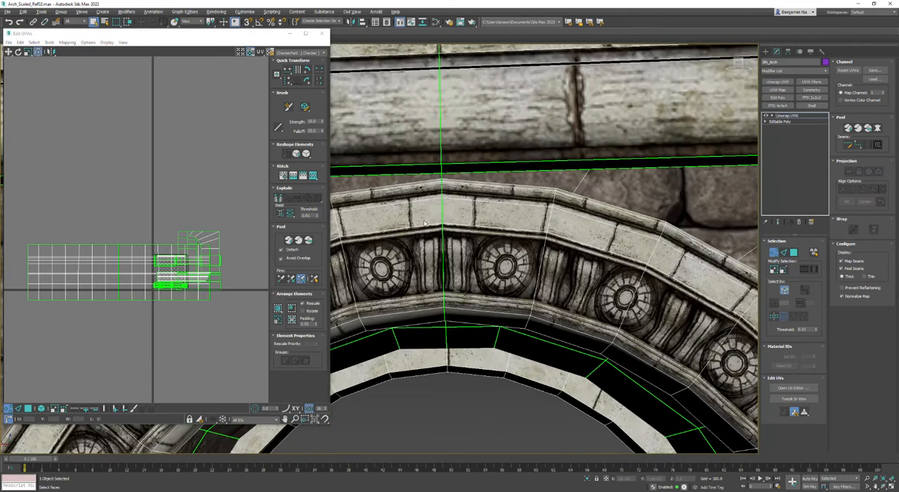
pyautogui.click(794, 254)
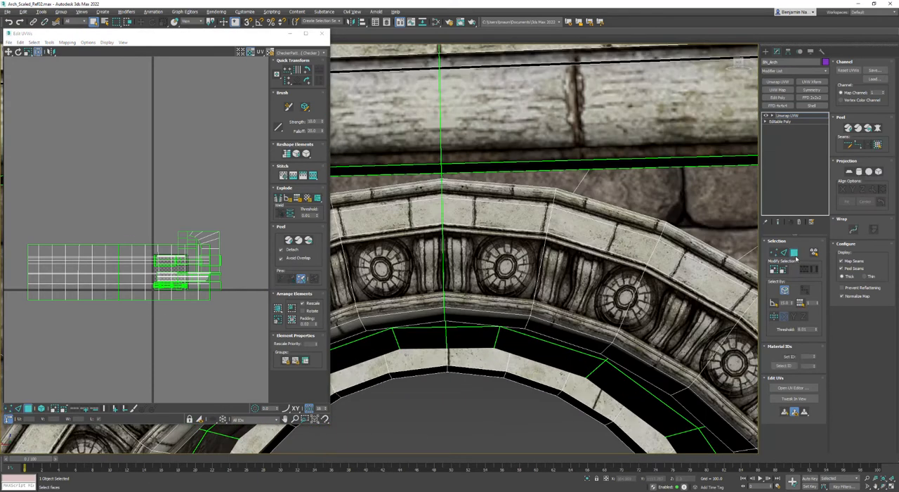
pyautogui.click(813, 252)
pyautogui.click(537, 260)
pyautogui.scroll(-3, 537, 261)
pyautogui.scroll(-3, 538, 260)
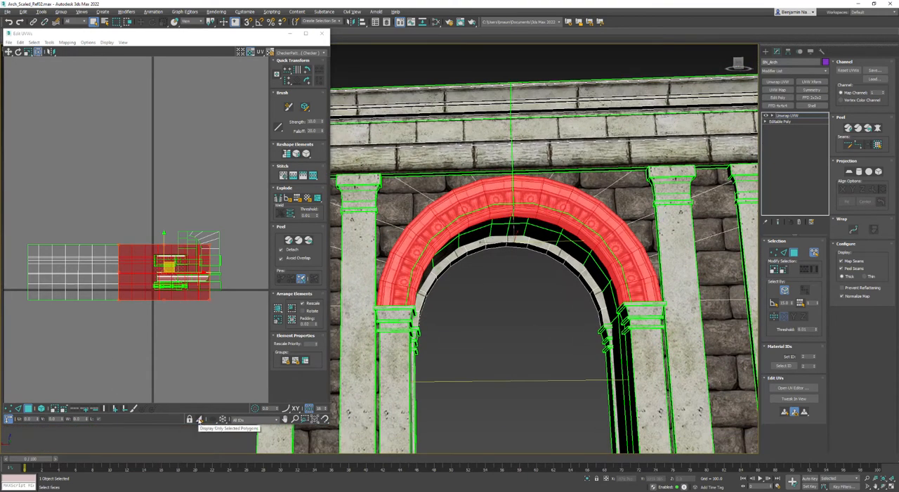
pyautogui.click(199, 419)
pyautogui.click(180, 321)
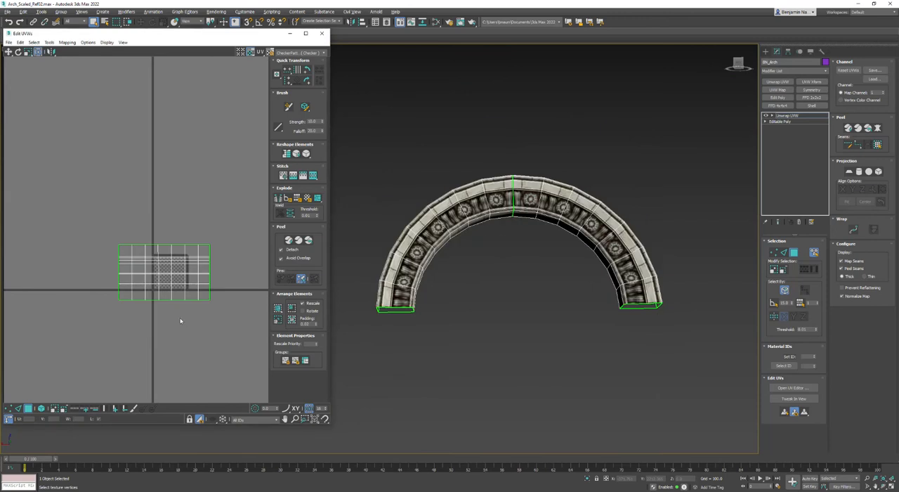
# Select the inverted faces of the opposite ring, mirror their UVs and move them sideways off the overlapping half
pyautogui.click(34, 42)
pyautogui.click(43, 100)
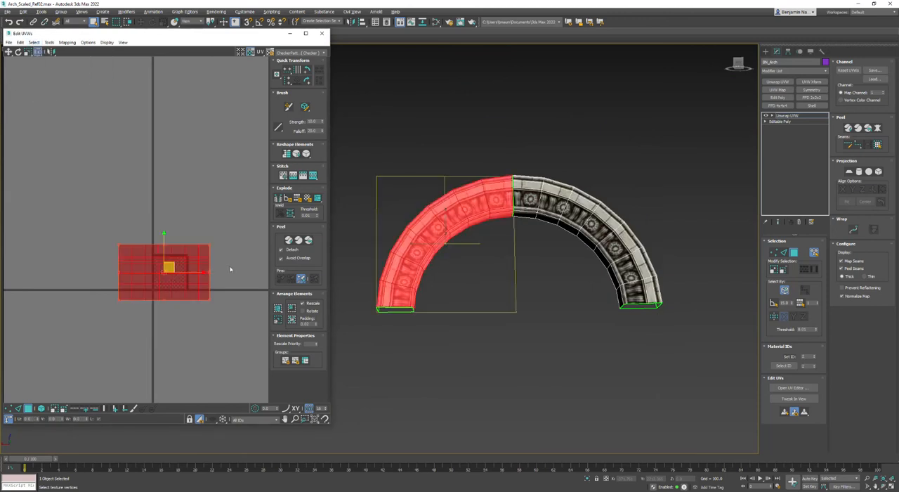
pyautogui.click(50, 52)
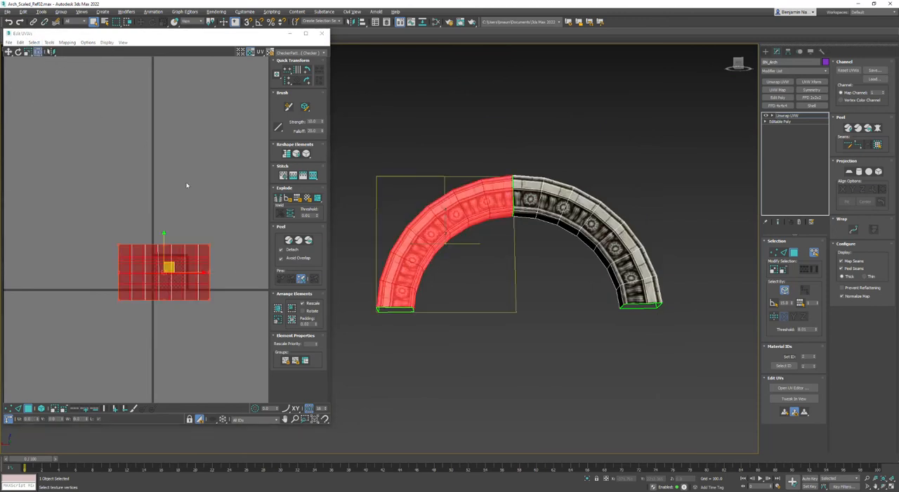
pyautogui.moveTo(200, 271); pyautogui.dragTo(19, 271)
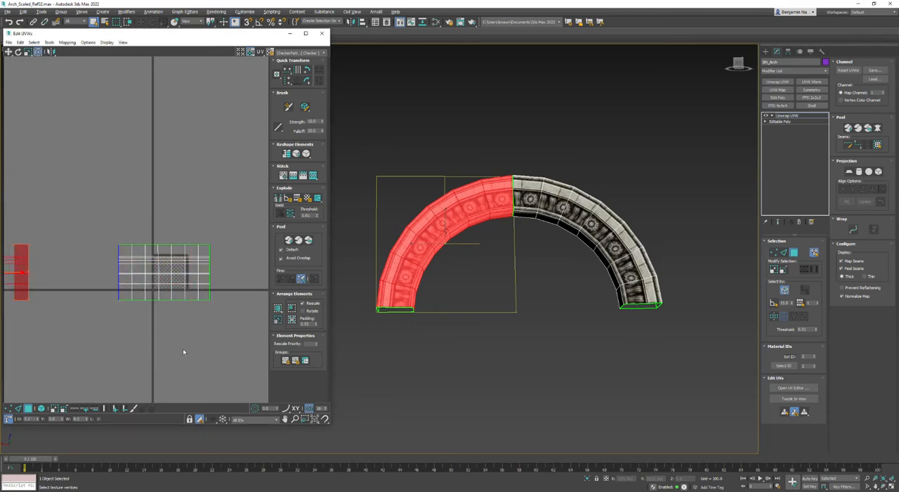
pyautogui.click(183, 349)
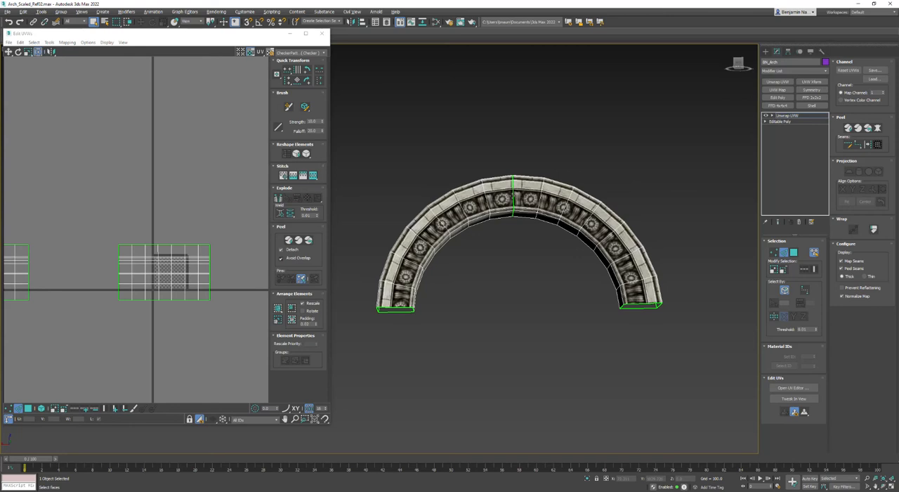
# Turn off element selection, select the opposite ring's crown seam edge and join its two UV halves with Stitch Custom
pyautogui.click(514, 199)
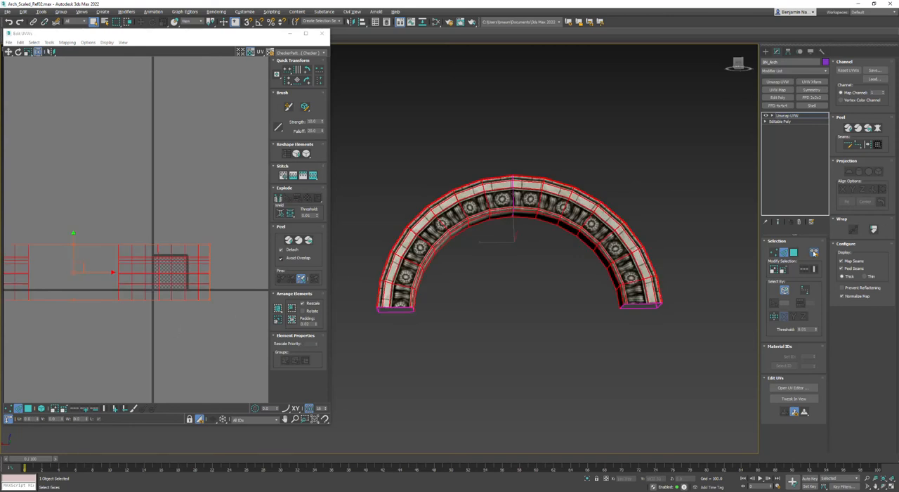
pyautogui.click(483, 305)
pyautogui.click(513, 196)
pyautogui.moveTo(115, 350); pyautogui.dragTo(205, 352, button='middle')
pyautogui.click(217, 304)
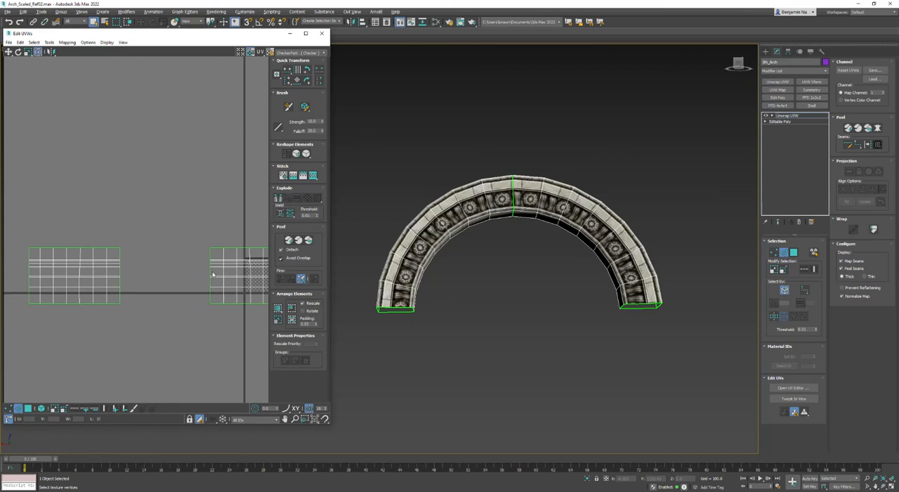
pyautogui.scroll(3, 213, 274)
pyautogui.click(200, 274)
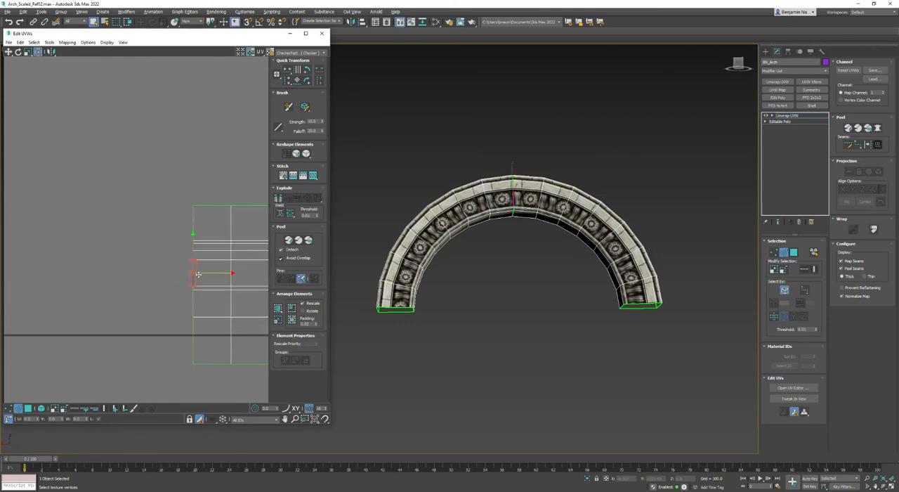
pyautogui.click(313, 175)
pyautogui.scroll(-3, 168, 337)
pyautogui.scroll(4, 154, 305)
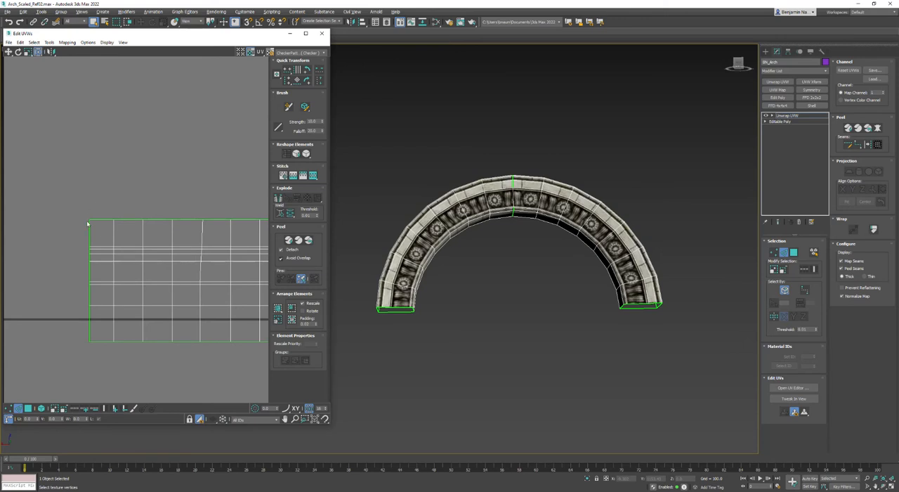
pyautogui.scroll(-3, 99, 259)
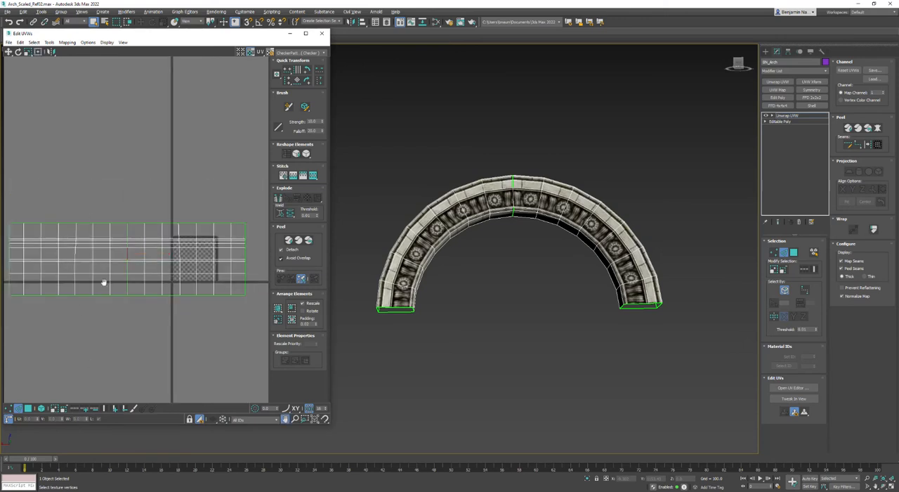
# Select all UV vertices along the opposite ring's stitched centre seam, weld them together and clear the selection
pyautogui.moveTo(105, 284); pyautogui.dragTo(136, 270, button='middle')
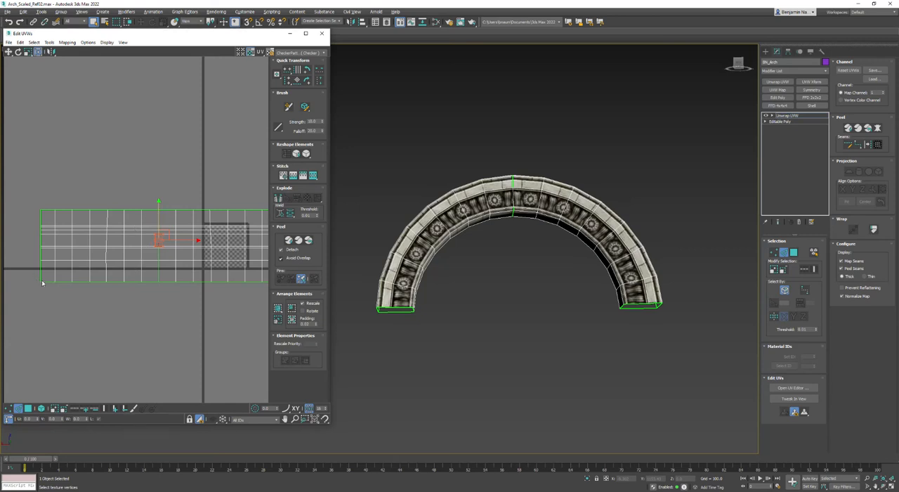
pyautogui.scroll(4, 128, 251)
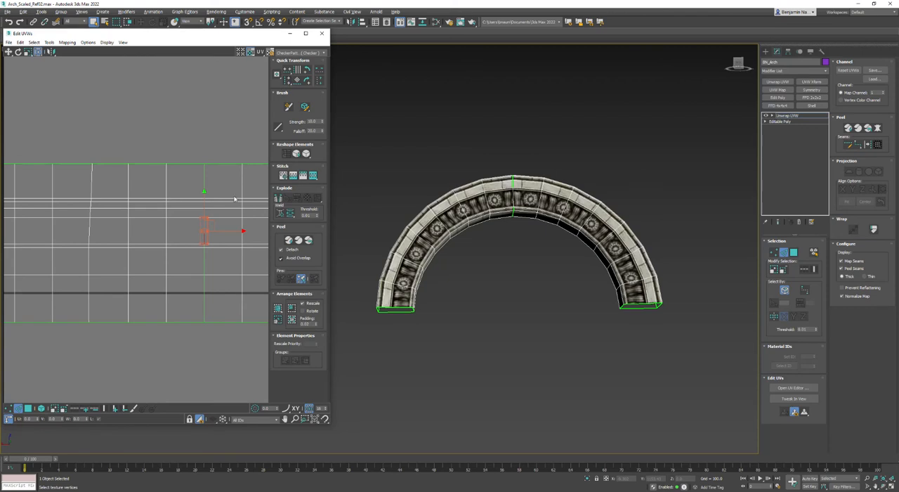
pyautogui.scroll(-2, 206, 364)
pyautogui.click(209, 368)
pyautogui.moveTo(209, 368); pyautogui.dragTo(198, 356, button='middle')
pyautogui.click(8, 408)
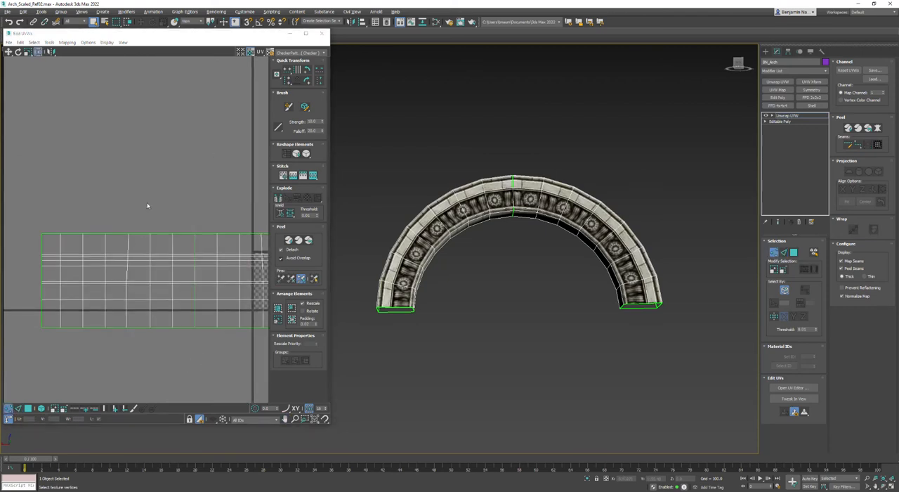
pyautogui.moveTo(186, 205); pyautogui.dragTo(211, 361)
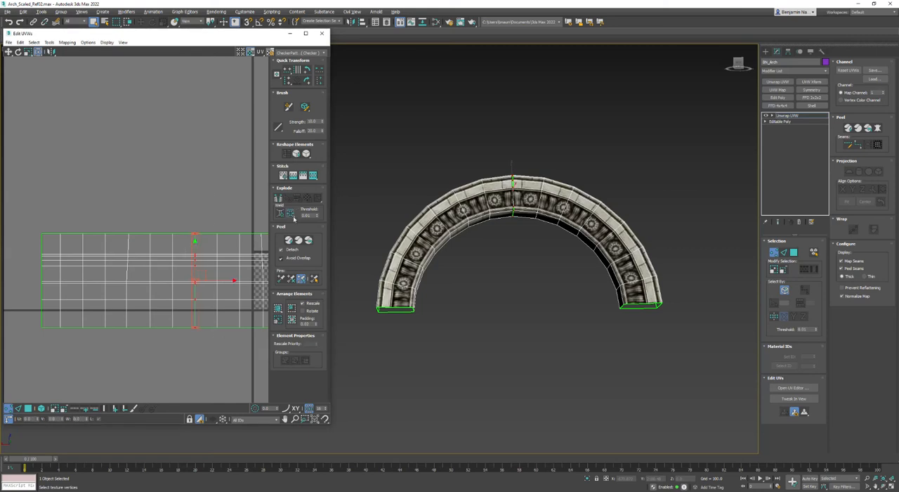
pyautogui.click(201, 197)
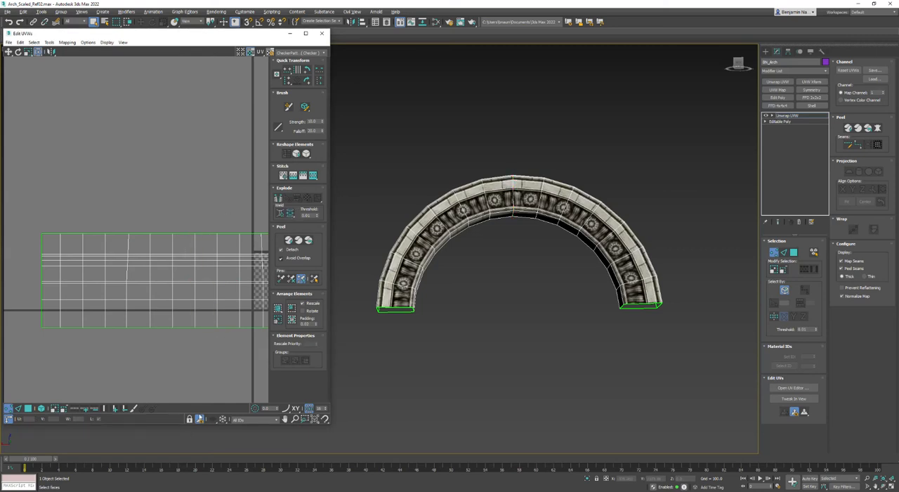
# Collapse the arch to an Editable Poly and unhide all of its geometry at element level
pyautogui.rightClick(495, 182)
pyautogui.moveTo(553, 264)
pyautogui.click(582, 261)
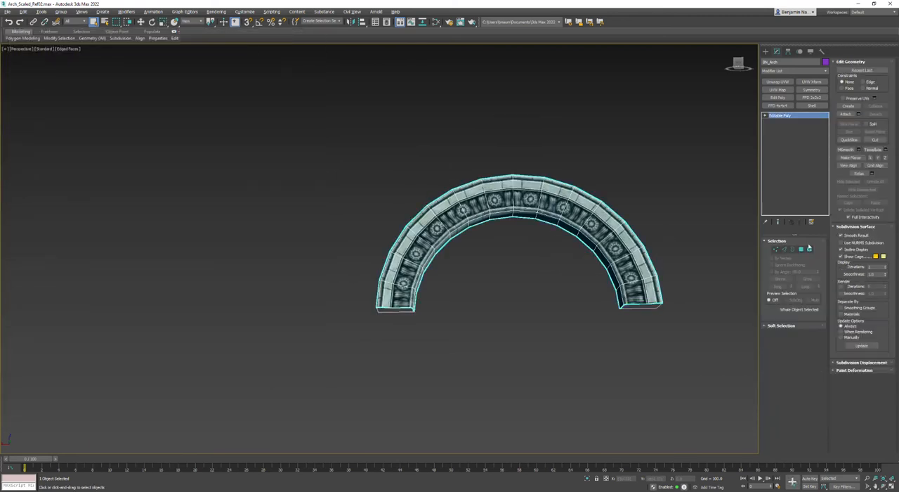
pyautogui.click(768, 116)
pyautogui.click(783, 145)
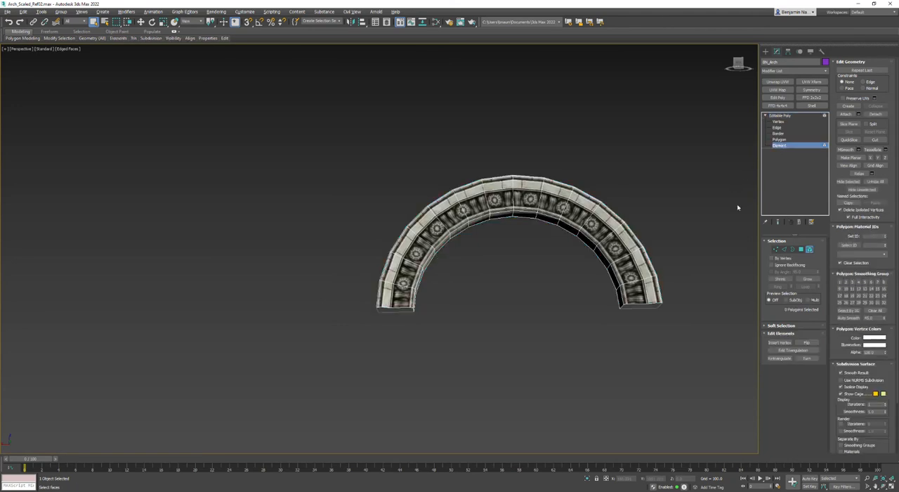
pyautogui.click(875, 181)
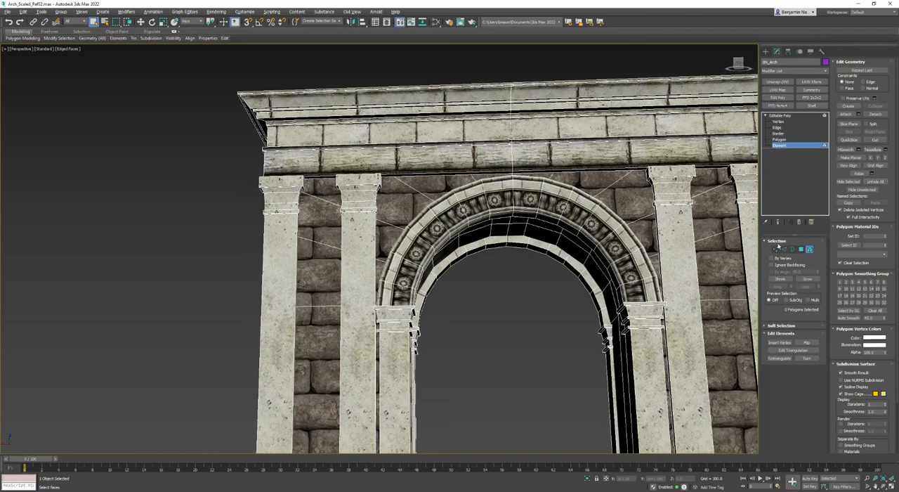
# Examine the whole arch at vertex level, checking the carved ring and the cornice around the centre line
pyautogui.click(776, 250)
pyautogui.moveTo(661, 286); pyautogui.dragTo(539, 244, button='middle')
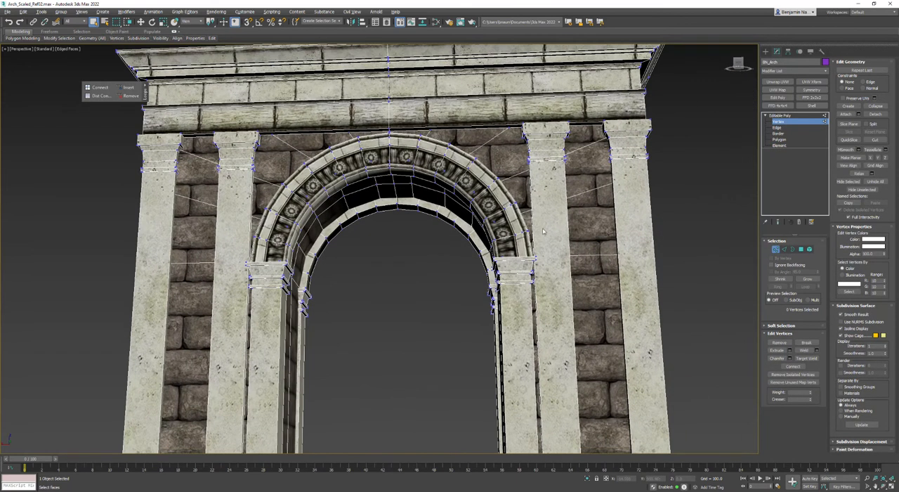
pyautogui.moveTo(420, 320); pyautogui.dragTo(404, 270, button='middle')
pyautogui.scroll(-4, 406, 275)
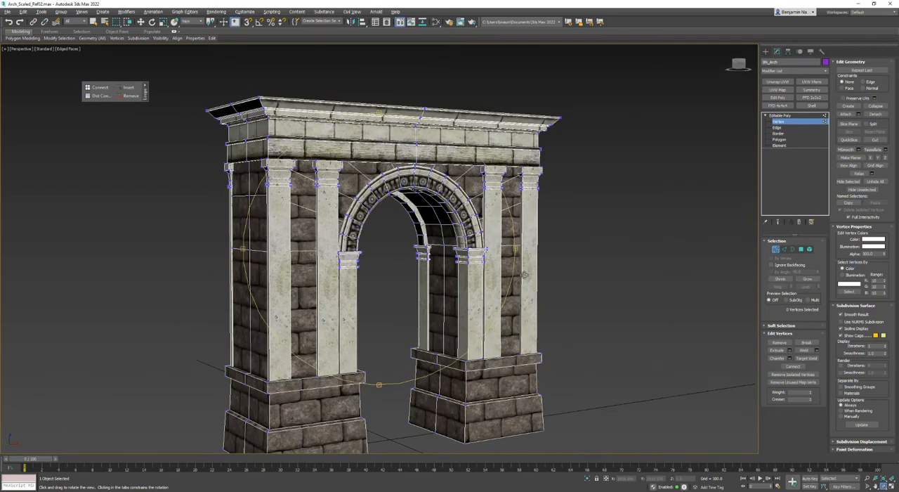
pyautogui.scroll(5, 440, 186)
pyautogui.moveTo(378, 179); pyautogui.dragTo(392, 160, button='middle')
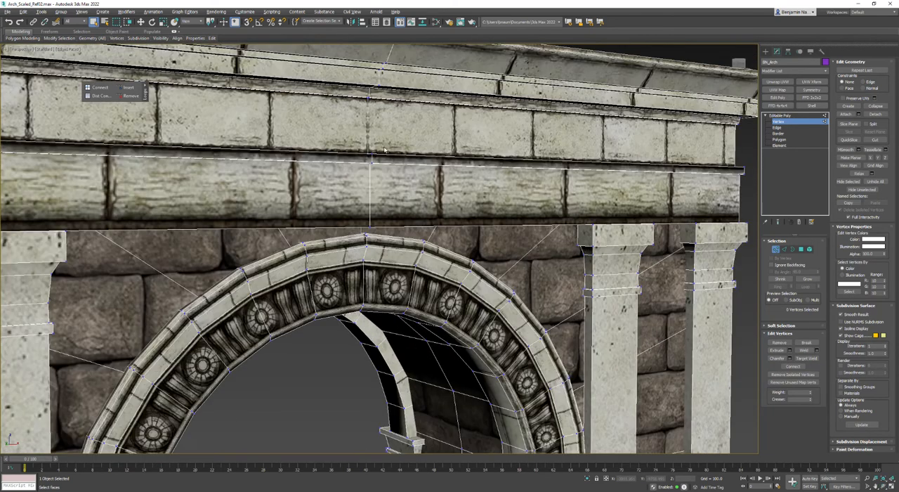
pyautogui.scroll(-5, 397, 113)
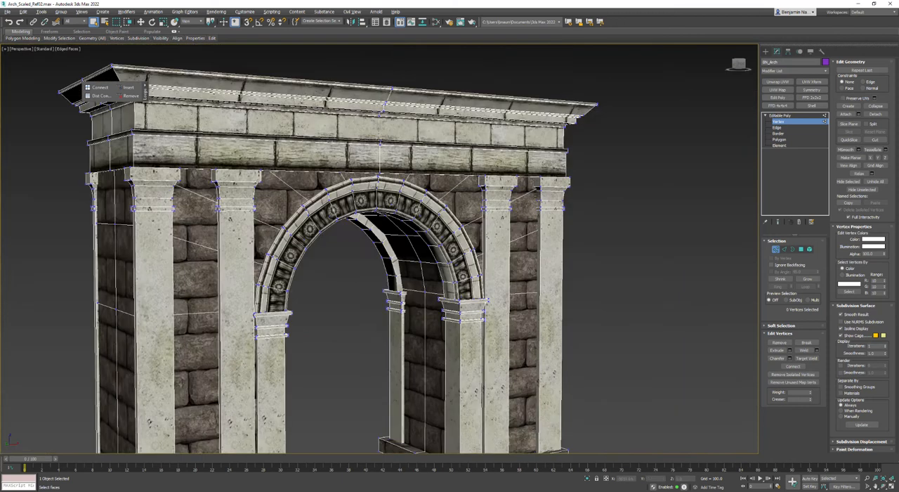
pyautogui.moveTo(425, 333); pyautogui.dragTo(406, 239, button='middle')
pyautogui.scroll(-5, 406, 239)
pyautogui.scroll(3, 409, 237)
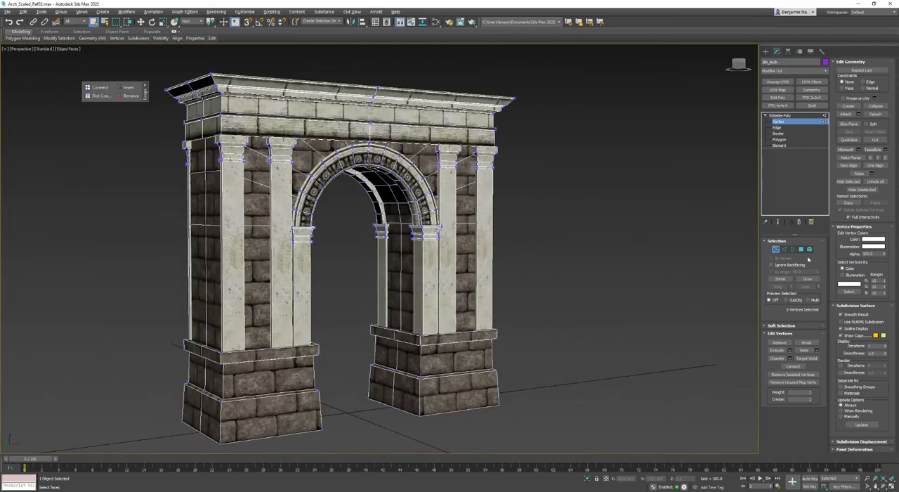
# Select the brick wall element between the pilasters and apply a UVW Map with Box mapping
pyautogui.click(810, 250)
pyautogui.click(400, 263)
pyautogui.keyDown('alt'); pyautogui.moveTo(400, 263); pyautogui.dragTo(421, 204, button='middle'); pyautogui.keyUp('alt')
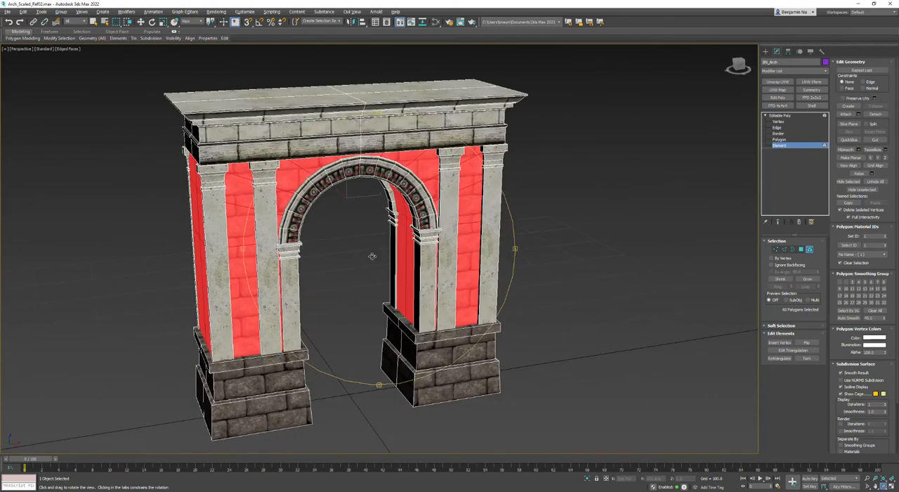
pyautogui.click(777, 90)
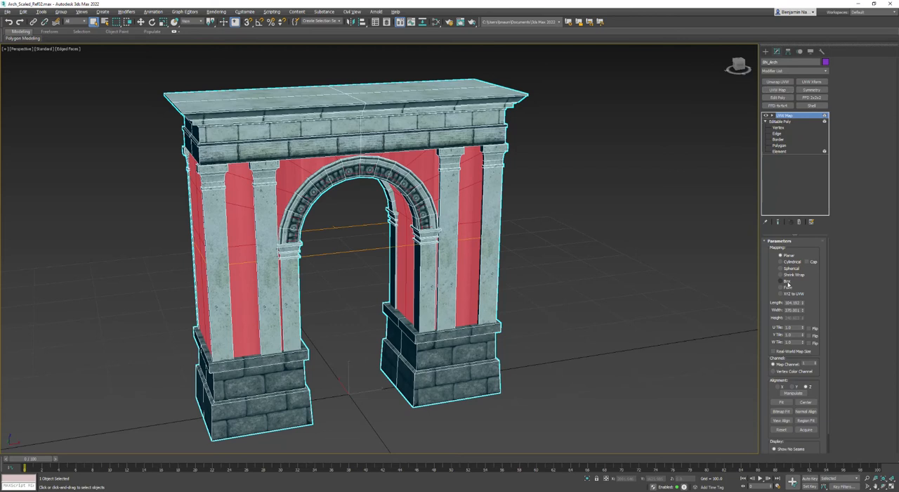
pyautogui.click(781, 281)
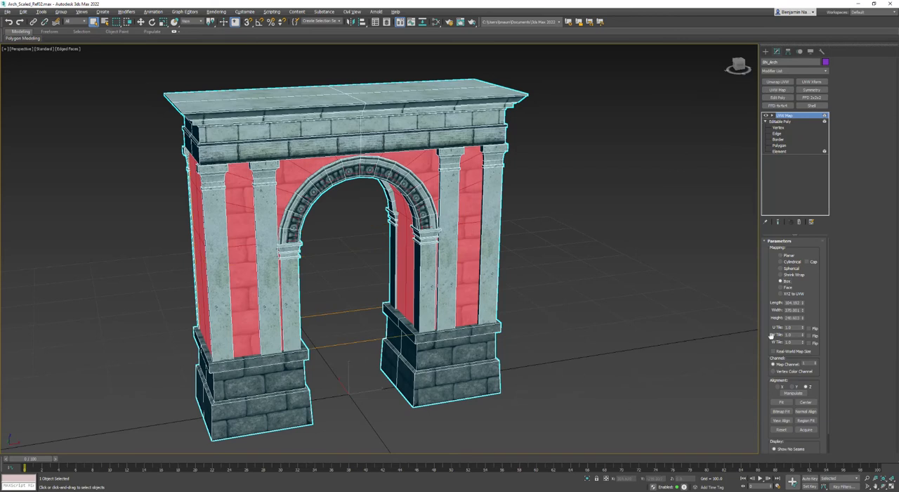
# Set the box mapping's length, width and height to 200 each
pyautogui.doubleClick(794, 302)
pyautogui.press('Tab')
pyautogui.write('200')
pyautogui.press('Tab')
pyautogui.write('200')
pyautogui.press('Return')
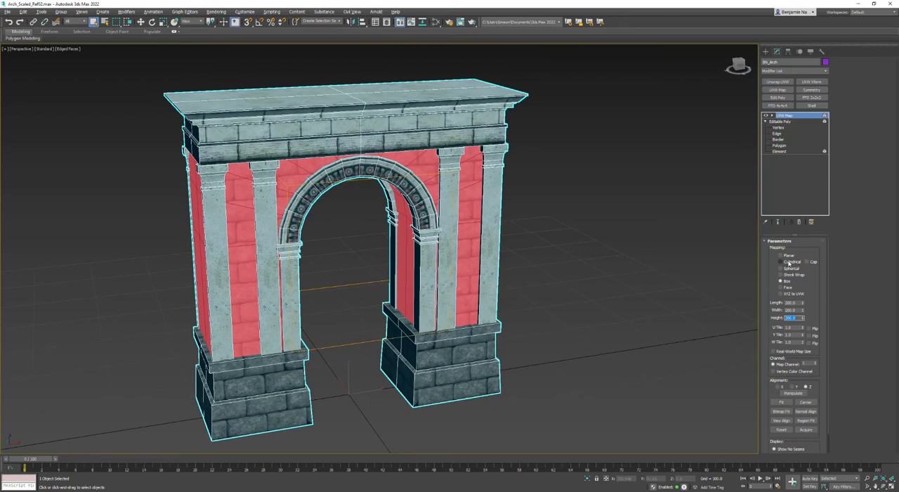
# Move the UVW Map gizmo to a Z position of 200 and check the brick alignment
pyautogui.click(771, 116)
pyautogui.click(784, 121)
pyautogui.press('w')
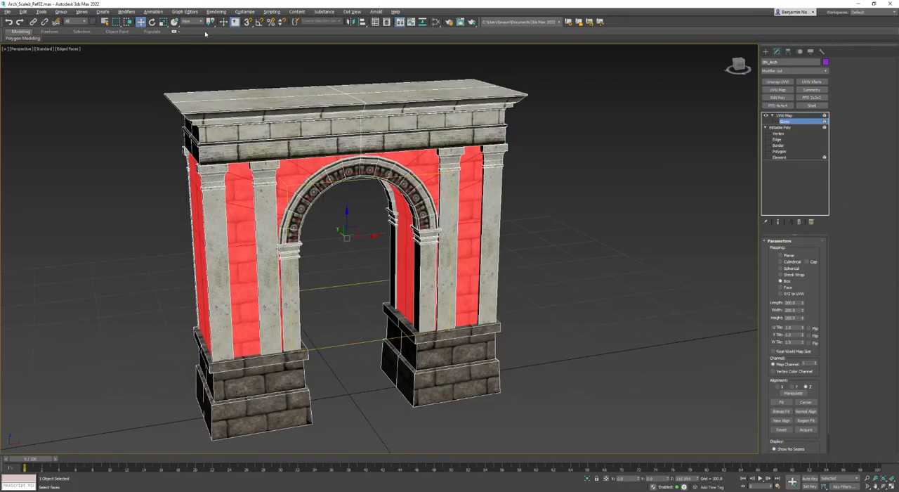
pyautogui.moveTo(628, 481); pyautogui.dragTo(461, 481)
pyautogui.press('Tab')
pyautogui.press('Tab')
pyautogui.write('200')
pyautogui.press('Return')
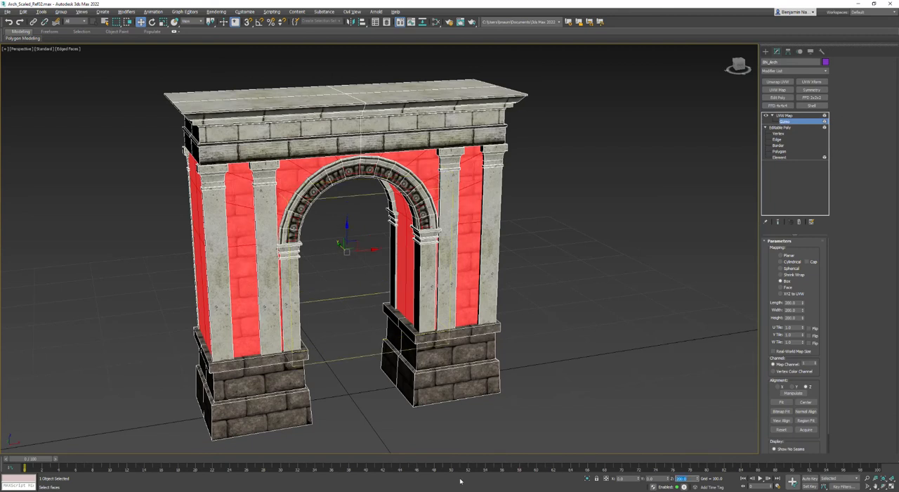
pyautogui.scroll(5, 350, 273)
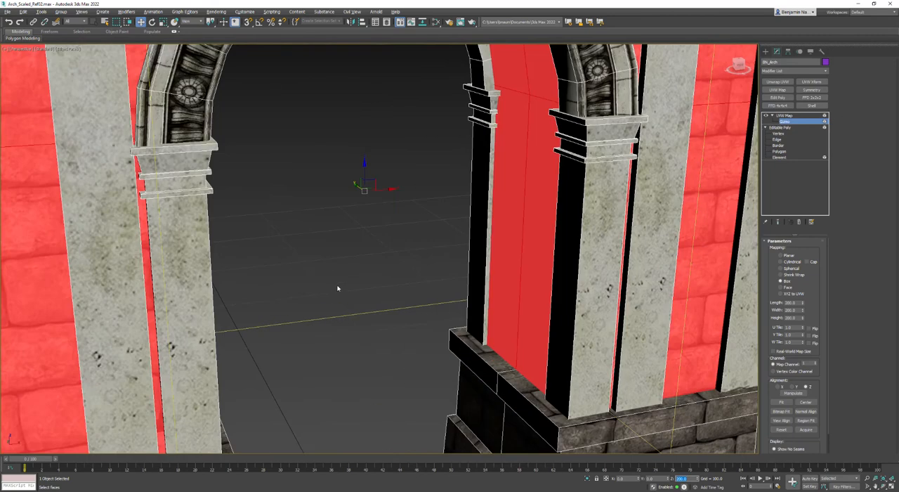
pyautogui.scroll(-4, 336, 288)
# Collapse the box mapping into an Editable Poly and look at the arch from below
pyautogui.rightClick(474, 218)
pyautogui.moveTo(501, 283)
pyautogui.click(549, 287)
pyautogui.keyDown('alt'); pyautogui.moveTo(548, 284); pyautogui.dragTo(260, 319, button='middle'); pyautogui.keyUp('alt')
pyautogui.press('w')
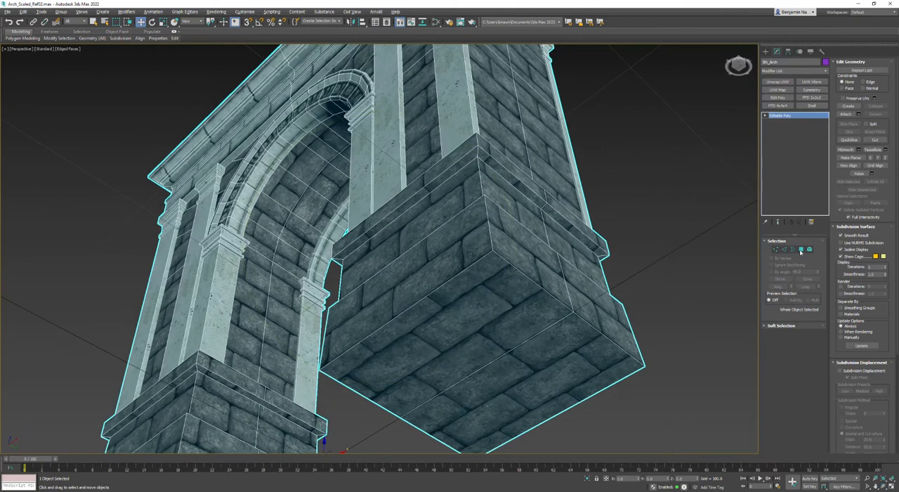
# Apply Unwrap UVW to the arch, clear the face selection and open the UV editor
pyautogui.click(777, 82)
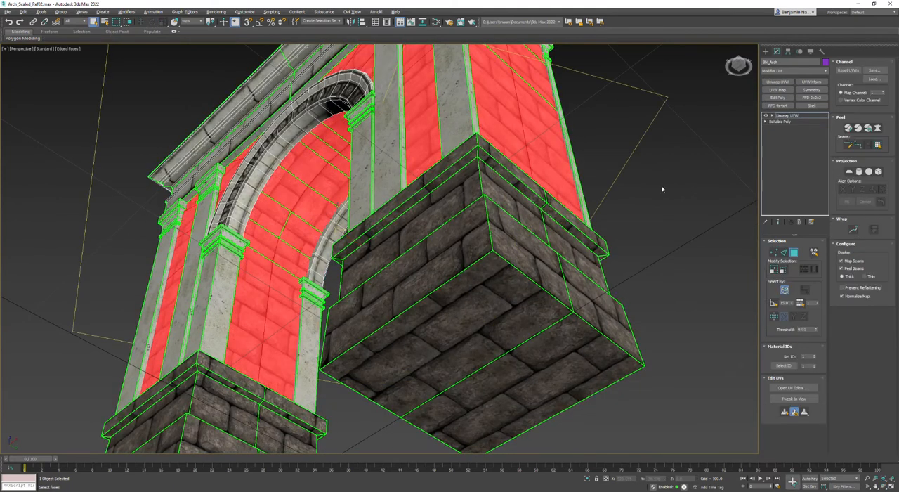
pyautogui.click(651, 196)
pyautogui.click(792, 387)
# Select the brick faces lining the passage, from one pier's inner side up to the crown of the vault
pyautogui.moveTo(351, 269); pyautogui.dragTo(566, 284, button='middle')
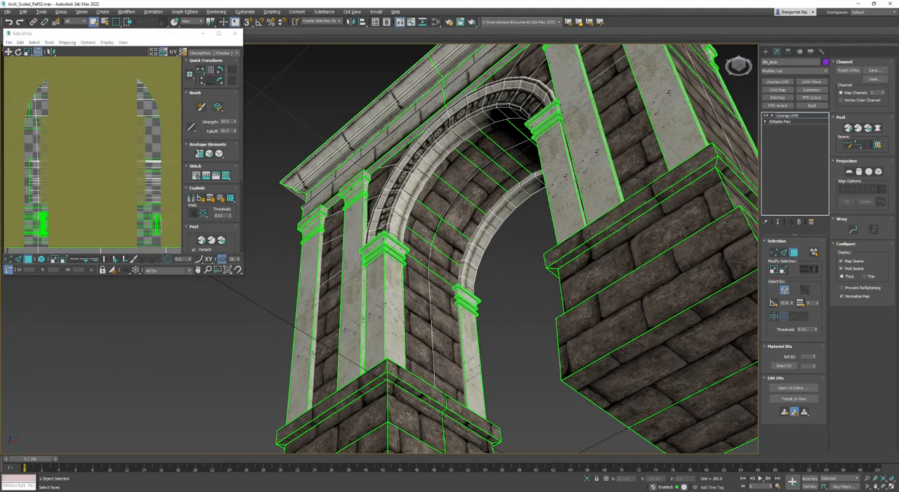
pyautogui.click(446, 337)
pyautogui.keyDown('ctrl'); pyautogui.click(412, 284); pyautogui.keyUp('ctrl')
pyautogui.keyDown('ctrl'); pyautogui.click(415, 246); pyautogui.keyUp('ctrl')
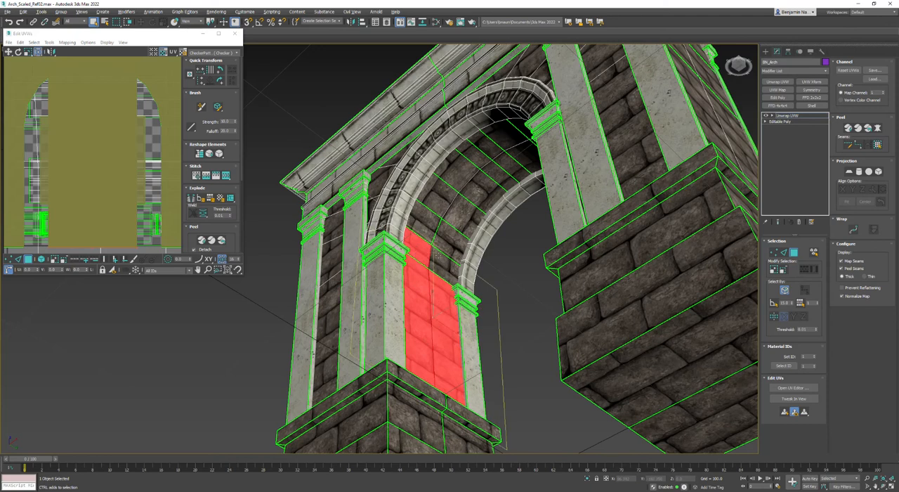
pyautogui.keyDown('ctrl'); pyautogui.click(444, 261); pyautogui.keyUp('ctrl')
pyautogui.keyDown('ctrl'); pyautogui.click(446, 240); pyautogui.keyUp('ctrl')
pyautogui.keyDown('ctrl'); pyautogui.click(425, 218); pyautogui.keyUp('ctrl')
pyautogui.keyDown('ctrl'); pyautogui.click(438, 195); pyautogui.keyUp('ctrl')
pyautogui.keyDown('ctrl'); pyautogui.click(461, 207); pyautogui.keyUp('ctrl')
pyautogui.keyDown('ctrl'); pyautogui.click(461, 174); pyautogui.keyUp('ctrl')
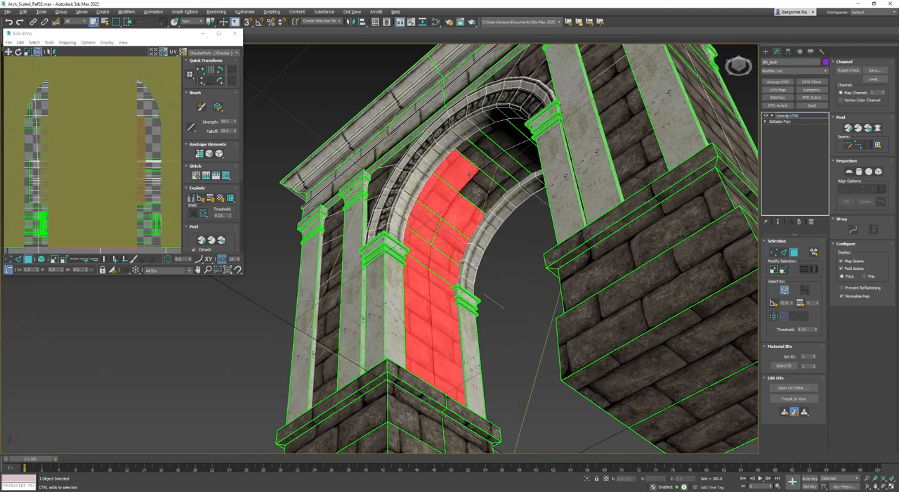
pyautogui.keyDown('ctrl'); pyautogui.click(483, 191); pyautogui.keyUp('ctrl')
pyautogui.keyDown('ctrl'); pyautogui.click(487, 146); pyautogui.keyUp('ctrl')
pyautogui.keyDown('ctrl'); pyautogui.click(475, 155); pyautogui.keyUp('ctrl')
pyautogui.keyDown('ctrl'); pyautogui.click(496, 167); pyautogui.keyUp('ctrl')
pyautogui.keyDown('ctrl'); pyautogui.click(515, 161); pyautogui.keyUp('ctrl')
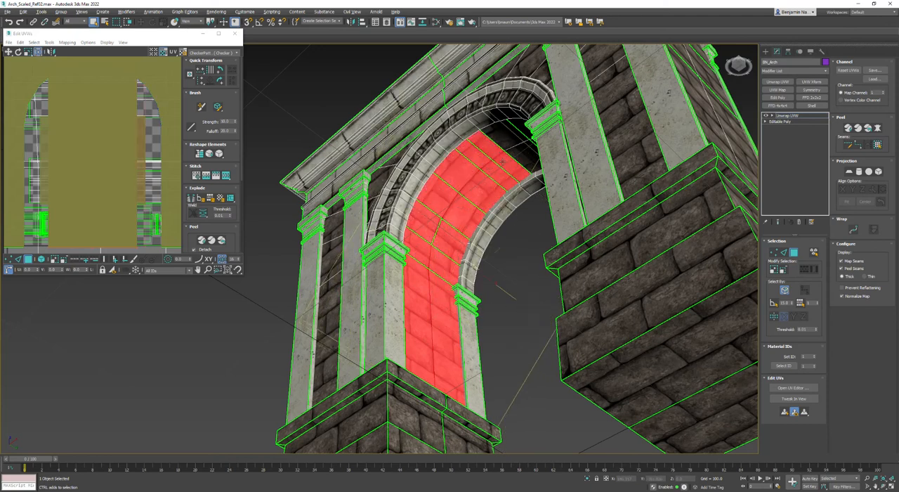
pyautogui.keyDown('ctrl'); pyautogui.click(508, 133); pyautogui.keyUp('ctrl')
pyautogui.keyDown('ctrl'); pyautogui.click(523, 151); pyautogui.keyUp('ctrl')
# Add the remaining vault faces and the opposite pier's inner faces to the selection, and check it in wireframe
pyautogui.keyDown('alt'); pyautogui.moveTo(525, 163); pyautogui.dragTo(482, 205, button='middle'); pyautogui.keyUp('alt')
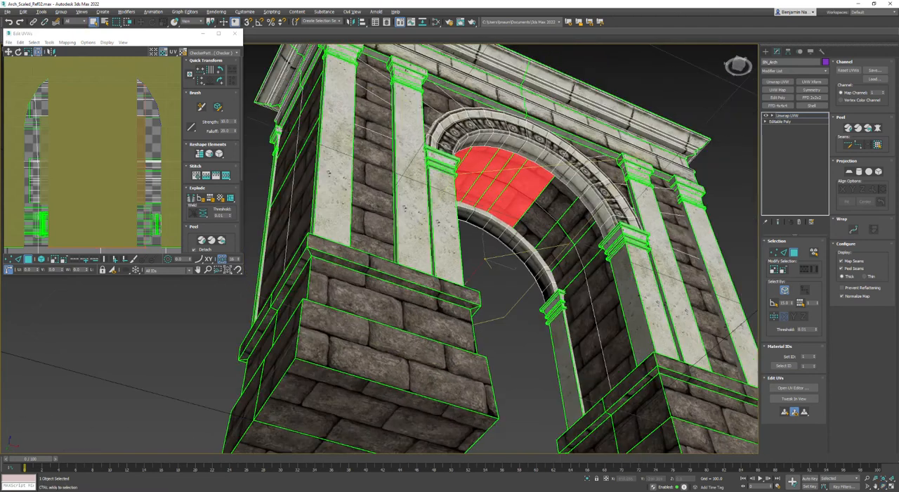
pyautogui.keyDown('ctrl'); pyautogui.click(564, 204); pyautogui.keyUp('ctrl')
pyautogui.keyDown('ctrl'); pyautogui.click(538, 225); pyautogui.keyUp('ctrl')
pyautogui.keyDown('ctrl'); pyautogui.click(557, 245); pyautogui.keyUp('ctrl')
pyautogui.keyDown('ctrl'); pyautogui.click(577, 221); pyautogui.keyUp('ctrl')
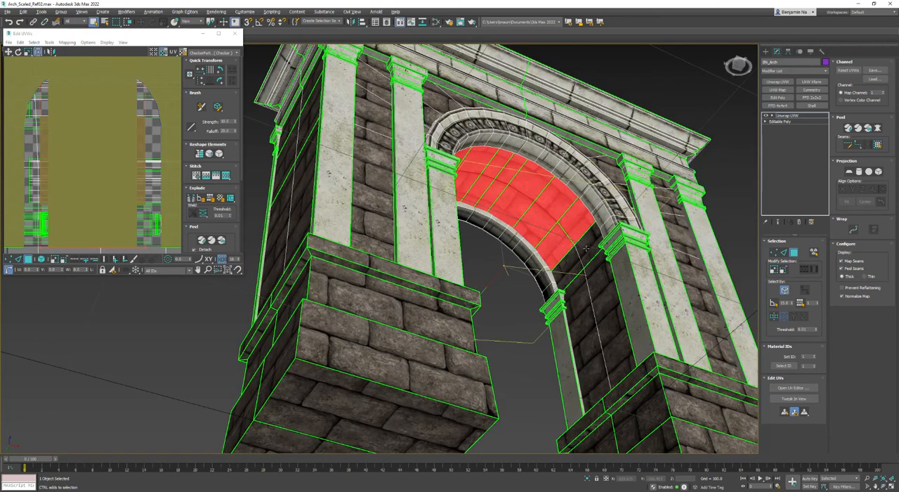
pyautogui.keyDown('ctrl'); pyautogui.click(589, 244); pyautogui.keyUp('ctrl')
pyautogui.keyDown('ctrl'); pyautogui.click(571, 267); pyautogui.keyUp('ctrl')
pyautogui.keyDown('ctrl'); pyautogui.click(579, 304); pyautogui.keyUp('ctrl')
pyautogui.keyDown('ctrl'); pyautogui.click(600, 304); pyautogui.keyUp('ctrl')
pyautogui.scroll(-5, 590, 304)
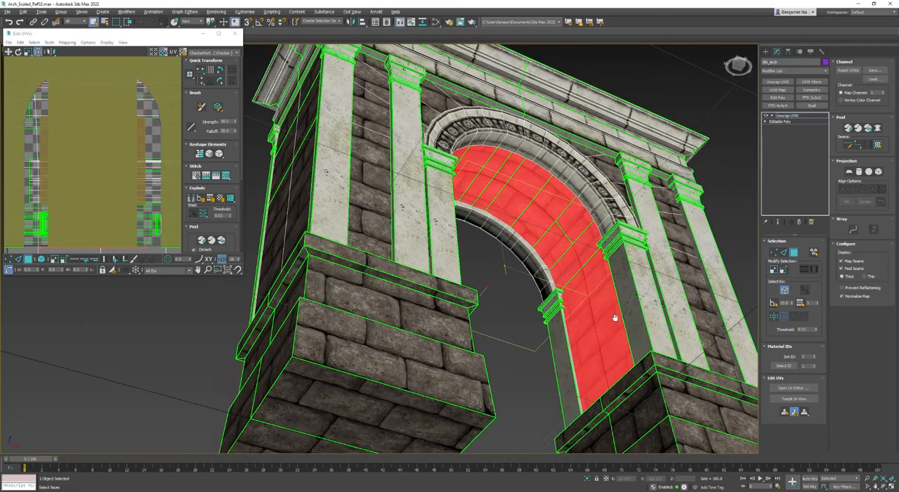
pyautogui.press('F3')
pyautogui.moveTo(456, 235)
pyautogui.keyDown('alt'); pyautogui.mouseDown(button='middle')
pyautogui.moveTo(405, 291)
pyautogui.moveTo(468, 260)
pyautogui.mouseUp(button='middle'); pyautogui.keyUp('alt')
pyautogui.scroll(3, 561, 281)
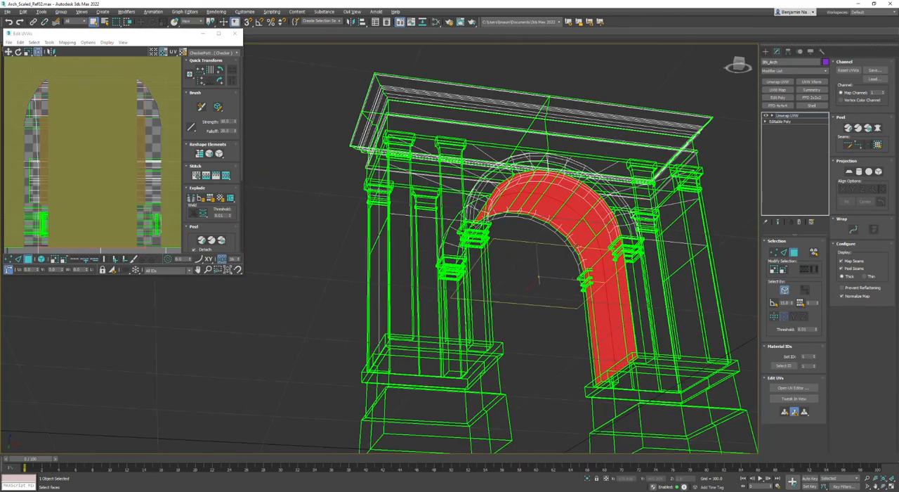
# Enlarge the UV editor and apply Reset Peel to the selected brick faces lining the passage
pyautogui.press('F3')
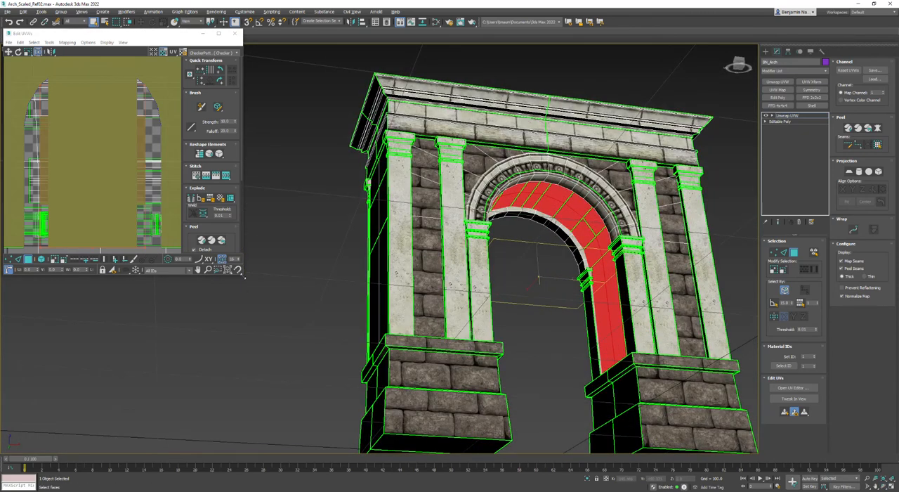
pyautogui.moveTo(245, 278); pyautogui.dragTo(368, 450)
pyautogui.scroll(-3, 154, 274)
pyautogui.scroll(4, 153, 278)
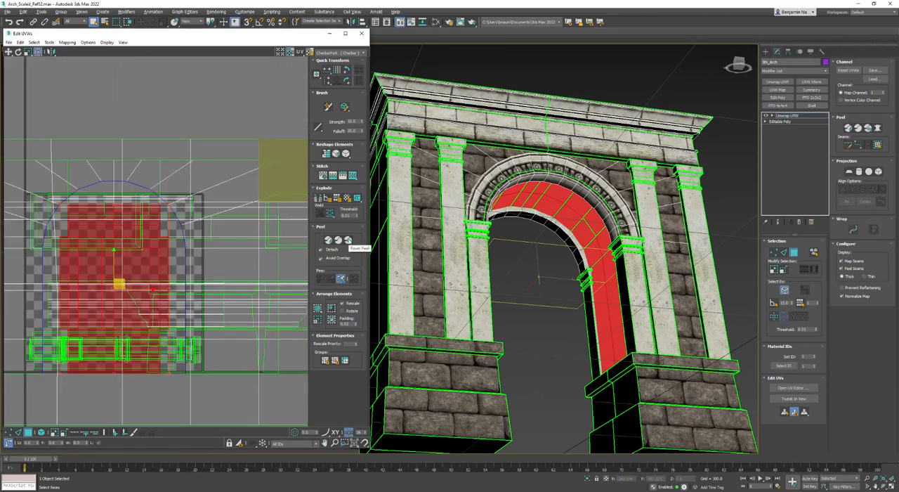
pyautogui.click(347, 240)
pyautogui.moveTo(183, 345); pyautogui.dragTo(195, 269, button='middle')
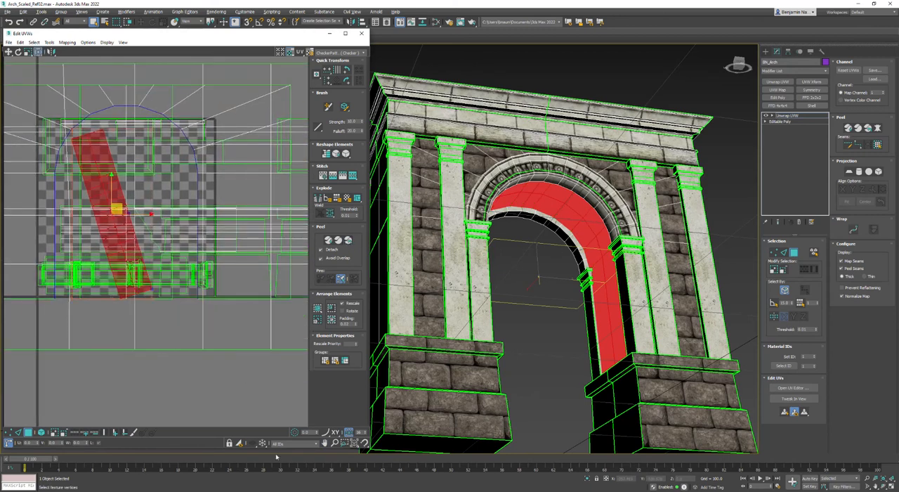
# Display only the selected polygons and rotate the peeled passage strip to horizontal, checking the Relax tool set to Relax By Polygon Angles
pyautogui.click(239, 443)
pyautogui.press('e')
pyautogui.moveTo(90, 142); pyautogui.dragTo(188, 217)
pyautogui.click(49, 43)
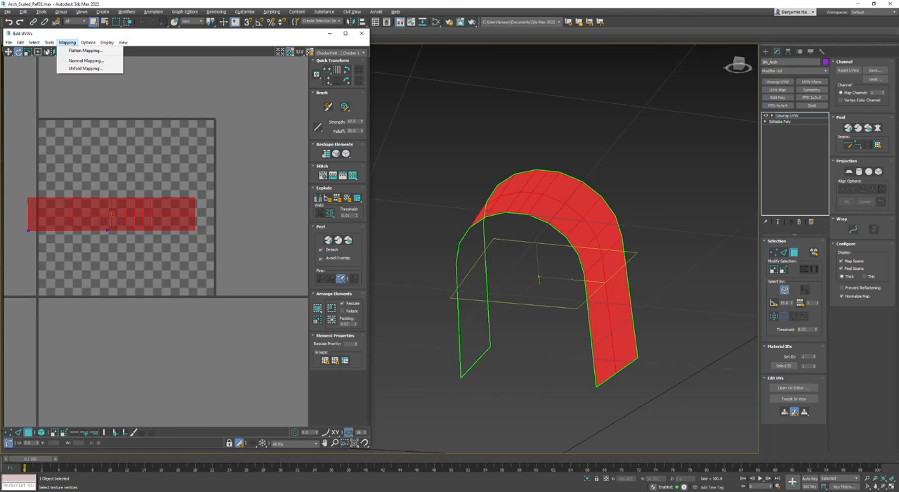
pyautogui.click(59, 161)
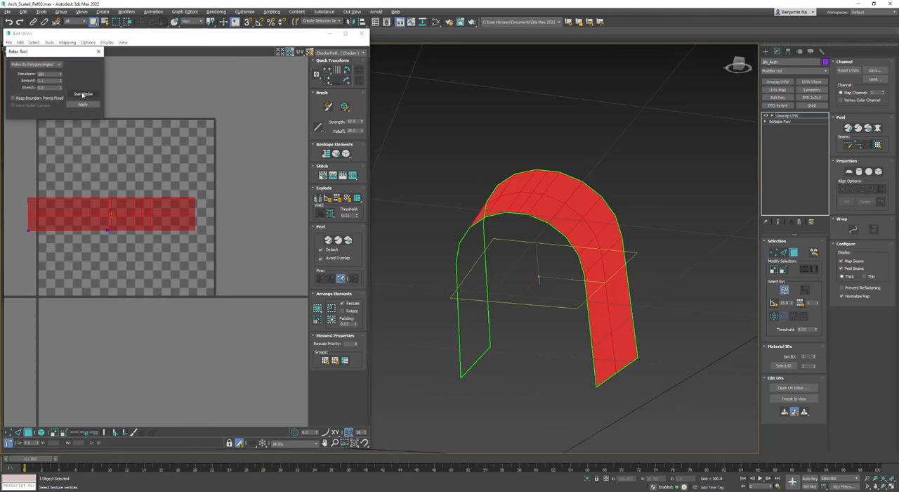
pyautogui.click(99, 51)
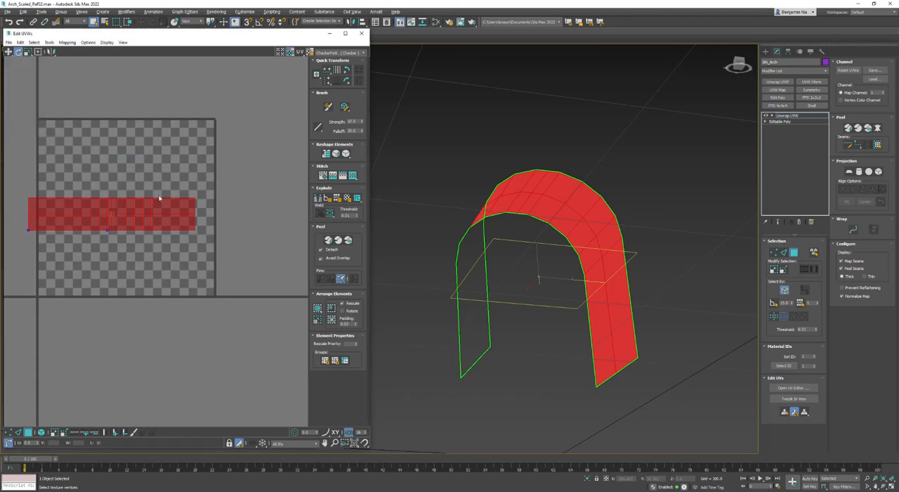
# Turn off the shaded face selection and move the passage strip into the lower-left corner of the UV tile
pyautogui.rightClick(162, 204)
pyautogui.moveTo(554, 247)
pyautogui.mouseDown(button='middle')
pyautogui.moveTo(583, 257)
pyautogui.moveTo(543, 210)
pyautogui.mouseUp(button='middle')
pyautogui.press('F2')
pyautogui.scroll(4, 585, 258)
pyautogui.hotkey('ctrl', 'r')
pyautogui.scroll(-5, 546, 247)
pyautogui.moveTo(162, 232); pyautogui.dragTo(226, 214, button='middle')
pyautogui.rightClick(167, 184)
pyautogui.click(179, 194)
pyautogui.moveTo(153, 189); pyautogui.dragTo(163, 253)
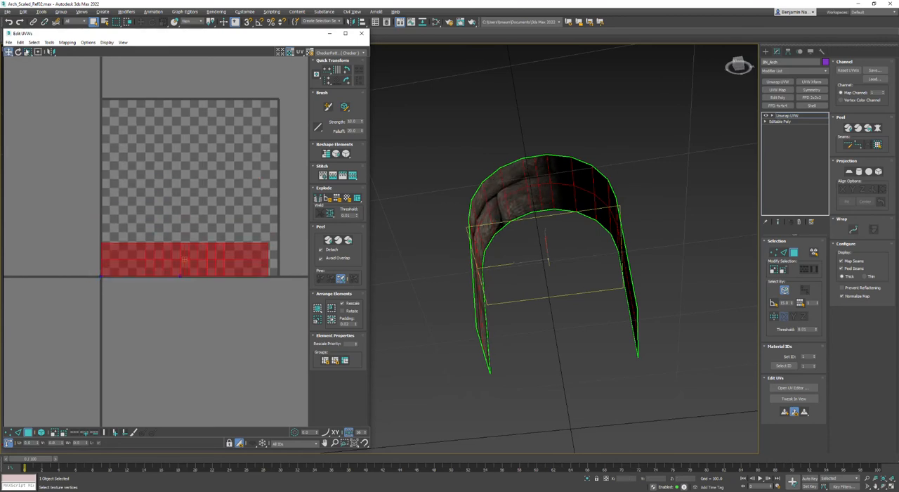
# Scale the passage strip up proportionally in Freeform mode to about 2.5 tiles long and half a tile high, checking the brick size
pyautogui.click(38, 52)
pyautogui.moveTo(268, 239); pyautogui.dragTo(310, 184)
pyautogui.keyDown('alt'); pyautogui.moveTo(482, 258); pyautogui.dragTo(413, 231, button='middle'); pyautogui.keyUp('alt')
pyautogui.moveTo(286, 205); pyautogui.dragTo(42, 211, button='middle')
pyautogui.scroll(-4, 76, 198)
pyautogui.scroll(2, 137, 199)
pyautogui.moveTo(168, 189); pyautogui.dragTo(155, 188)
pyautogui.moveTo(78, 220); pyautogui.dragTo(147, 211, button='middle')
pyautogui.scroll(-2, 148, 212)
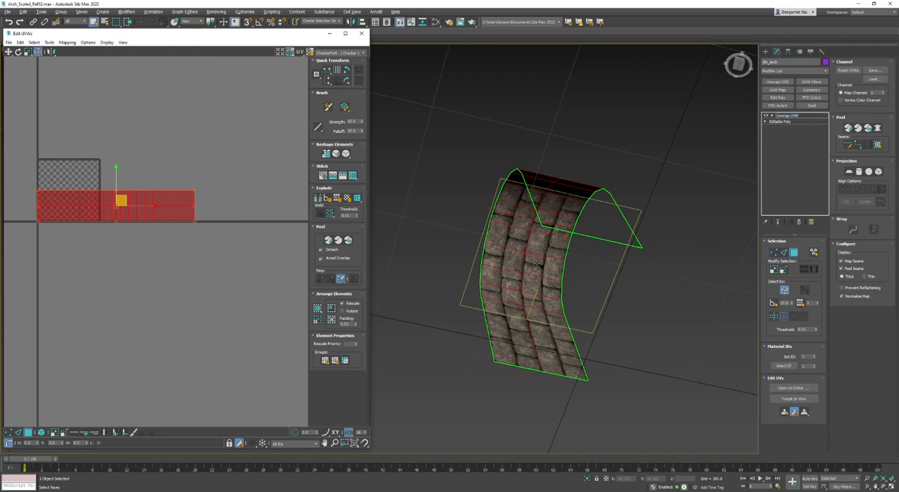
# Display all polygons again and rotate the passage strip 90 degrees so its bricks line up with the surrounding walls
pyautogui.click(239, 443)
pyautogui.keyDown('alt'); pyautogui.moveTo(513, 275); pyautogui.dragTo(555, 428, button='middle'); pyautogui.keyUp('alt')
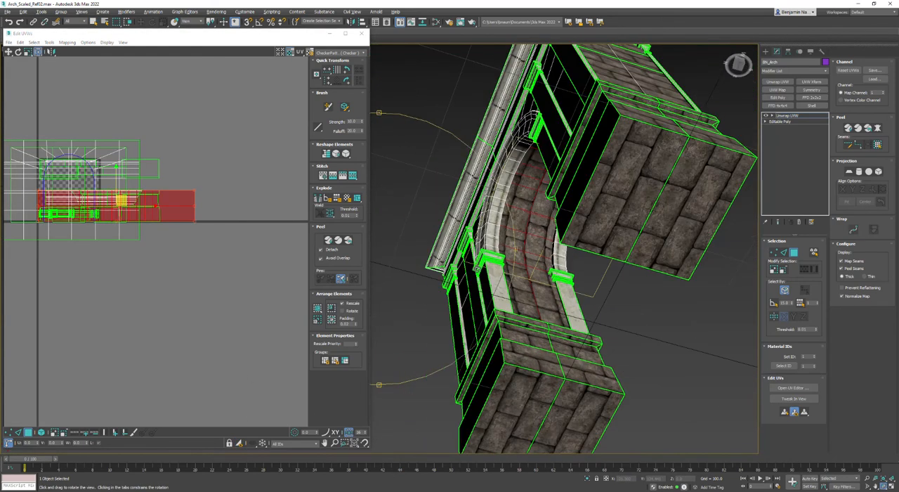
pyautogui.click(346, 81)
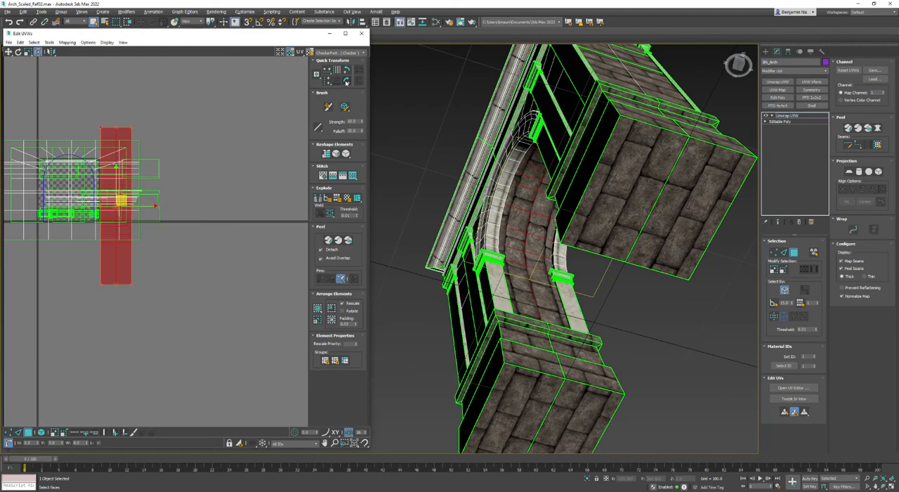
pyautogui.moveTo(135, 213); pyautogui.dragTo(211, 242, button='middle')
pyautogui.scroll(-2, 492, 289)
pyautogui.keyDown('alt'); pyautogui.moveTo(492, 263); pyautogui.dragTo(487, 310, button='middle'); pyautogui.keyUp('alt')
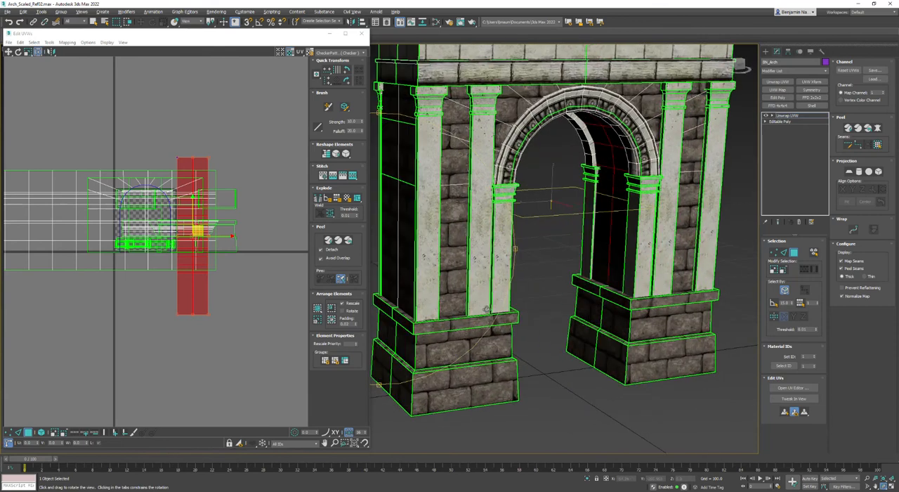
# Collapse the unwrap to an Editable Poly, then apply Unwrap UVW again and clear the face selection
pyautogui.rightClick(496, 115)
pyautogui.moveTo(519, 189)
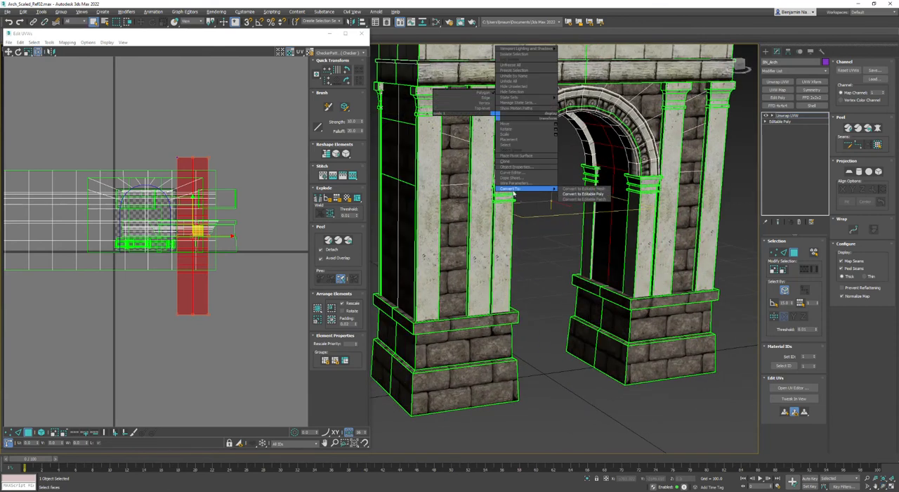
pyautogui.click(569, 198)
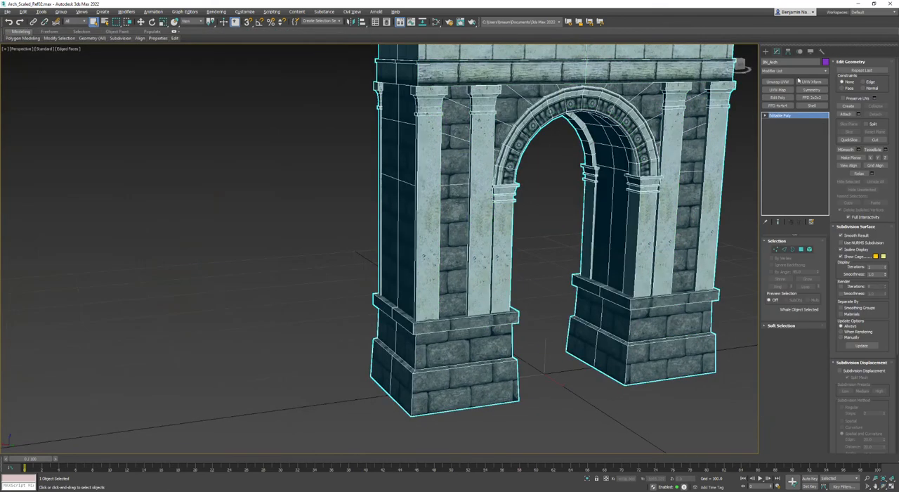
pyautogui.click(777, 82)
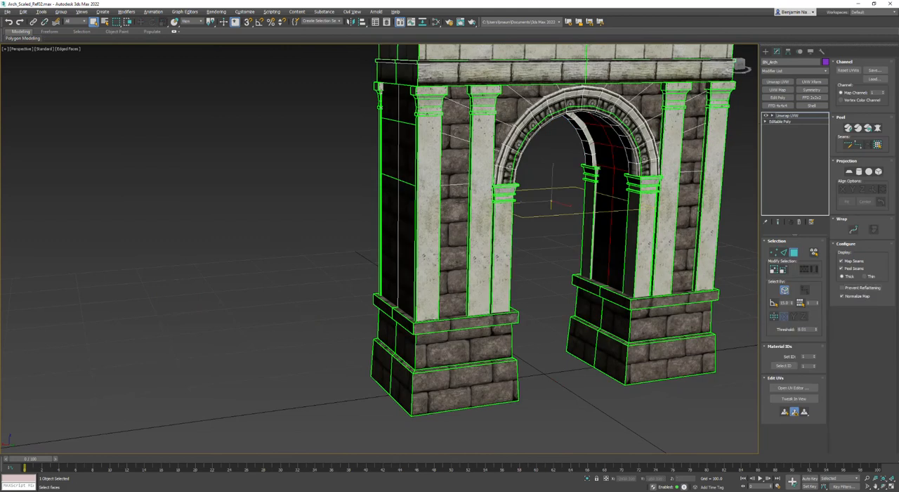
pyautogui.click(737, 247)
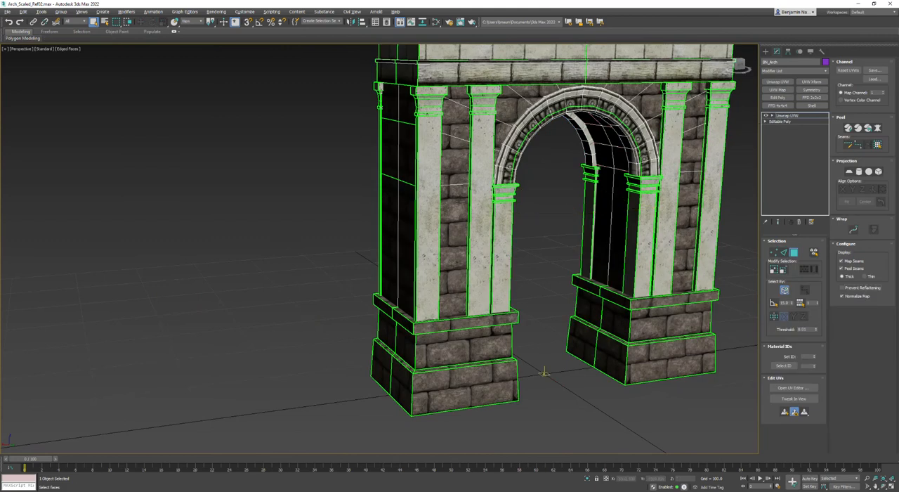
pyautogui.click(803, 389)
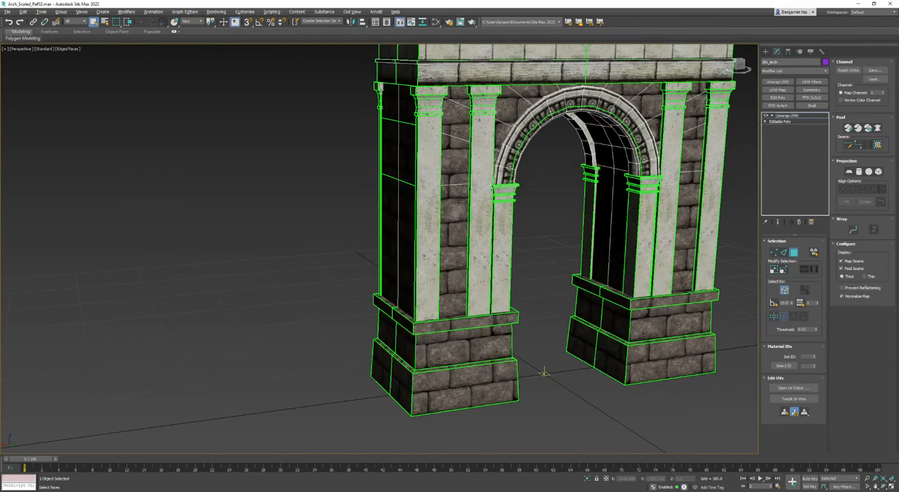
# Collapse the arch again and apply a new Unwrap UVW on map channel 2, moving the current UVs into it
pyautogui.rightClick(550, 181)
pyautogui.moveTo(583, 234)
pyautogui.click(649, 240)
pyautogui.click(777, 81)
pyautogui.click(884, 92)
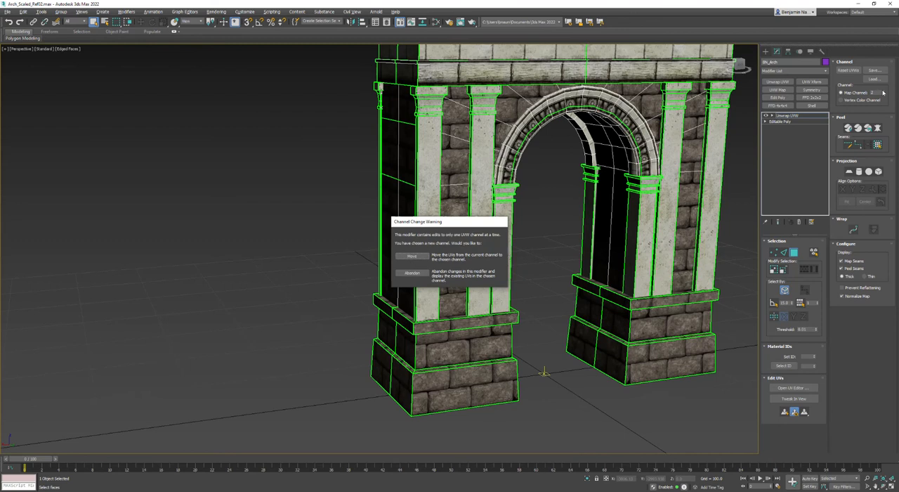
pyautogui.click(410, 257)
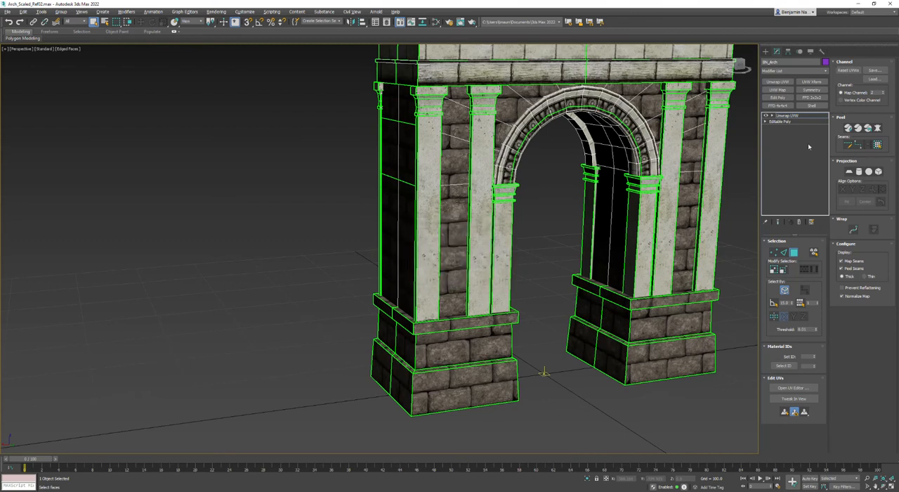
pyautogui.click(791, 389)
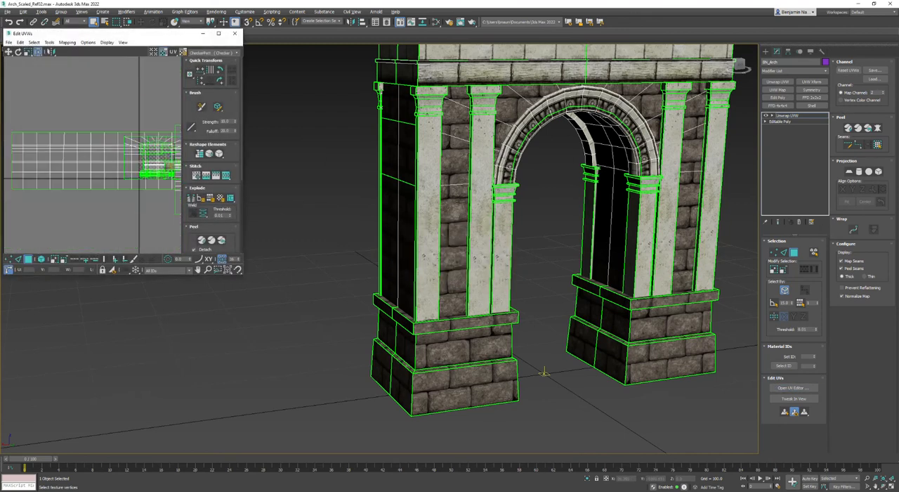
# Pack all channel 2 UV elements into the tile with Rescale on and a padding of 0.003
pyautogui.scroll(-2, 154, 232)
pyautogui.moveTo(156, 232); pyautogui.dragTo(100, 225, button='middle')
pyautogui.scroll(-4, 211, 176)
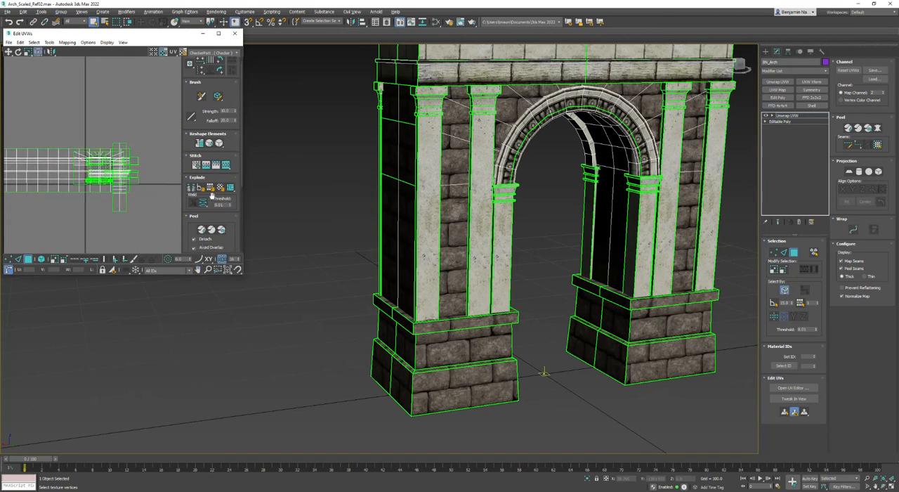
pyautogui.click(190, 223)
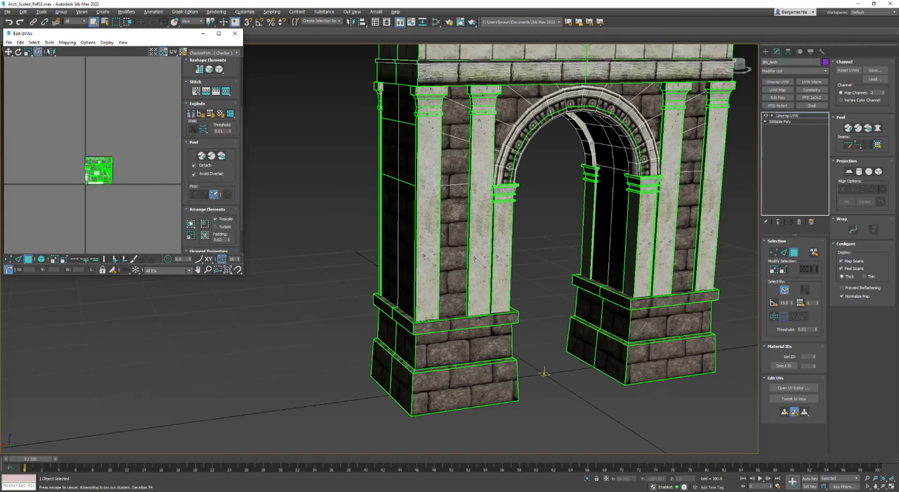
pyautogui.click(224, 239)
pyautogui.press('BackSpace')
pyautogui.click(204, 236)
pyautogui.scroll(5, 87, 160)
pyautogui.moveTo(144, 188); pyautogui.dragTo(101, 174, button='middle')
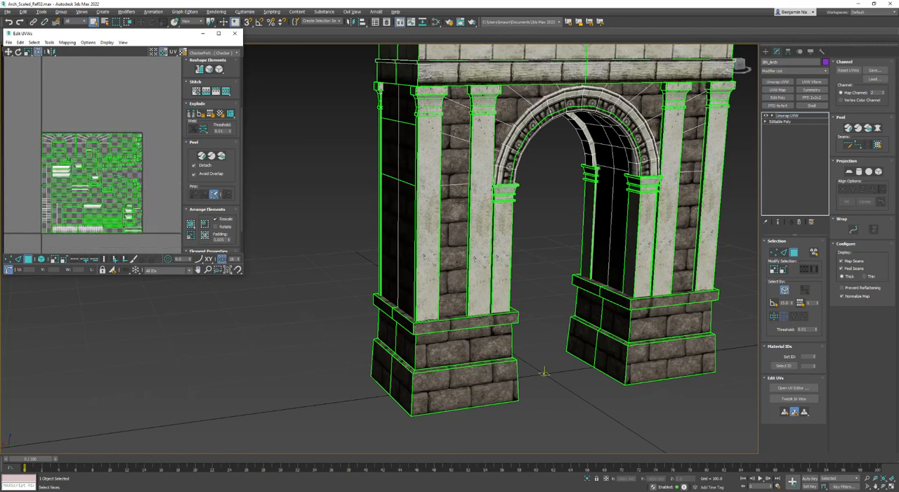
# Collapse the channel 2 unwrap to an Editable Poly and add an Edit Poly modifier to the arch
pyautogui.moveTo(519, 105); pyautogui.dragTo(467, 173, button='middle')
pyautogui.scroll(-3, 434, 140)
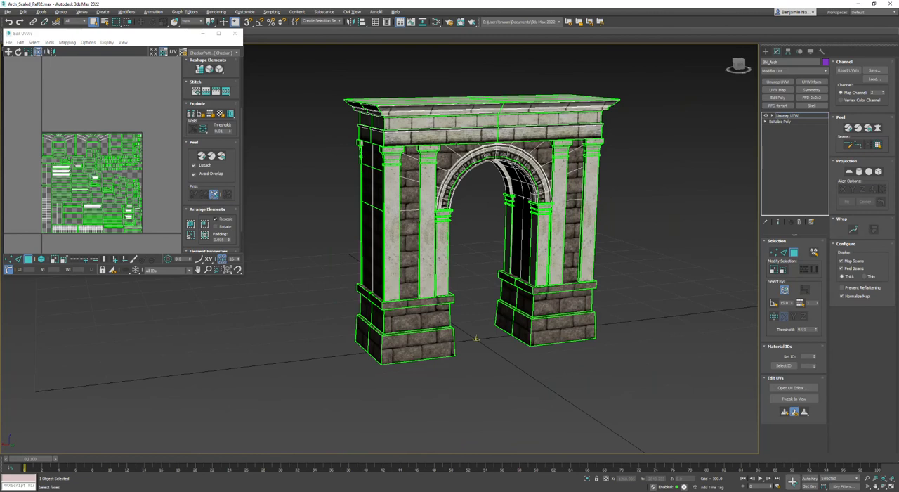
pyautogui.rightClick(455, 135)
pyautogui.moveTo(492, 207)
pyautogui.click(542, 209)
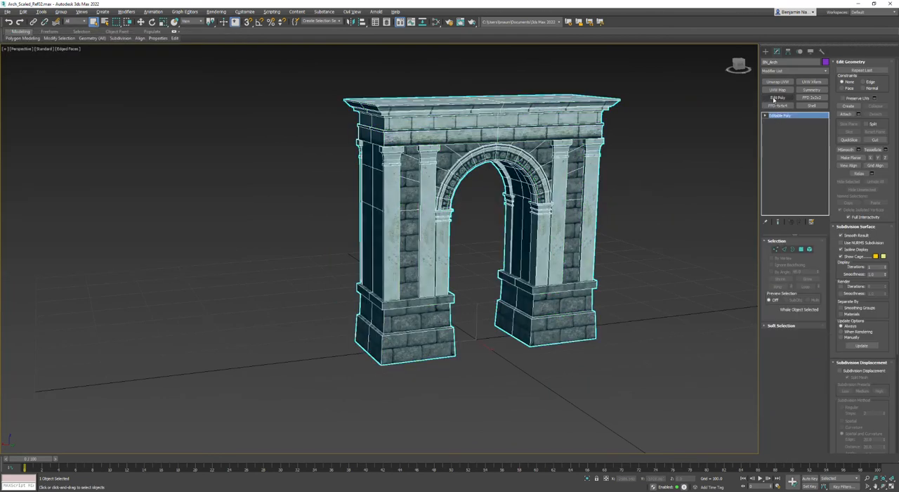
pyautogui.click(776, 98)
pyautogui.keyDown('alt'); pyautogui.moveTo(678, 219); pyautogui.dragTo(637, 237, button='middle'); pyautogui.keyUp('alt')
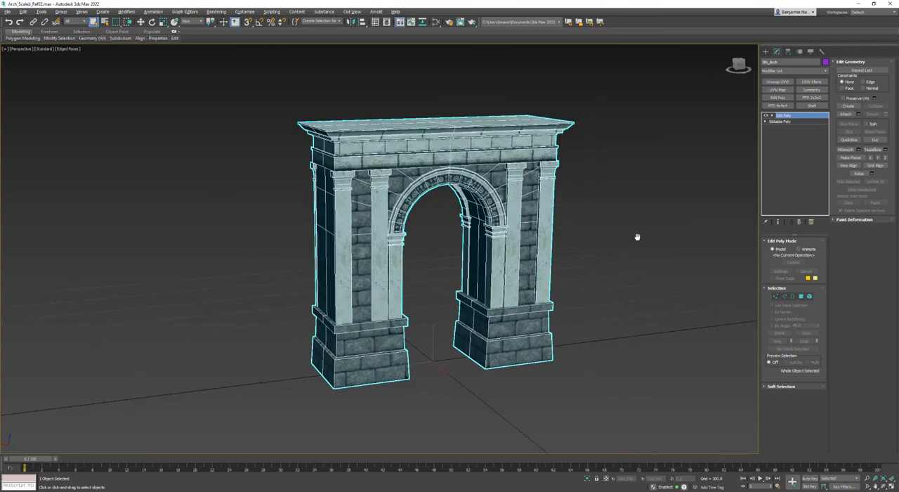